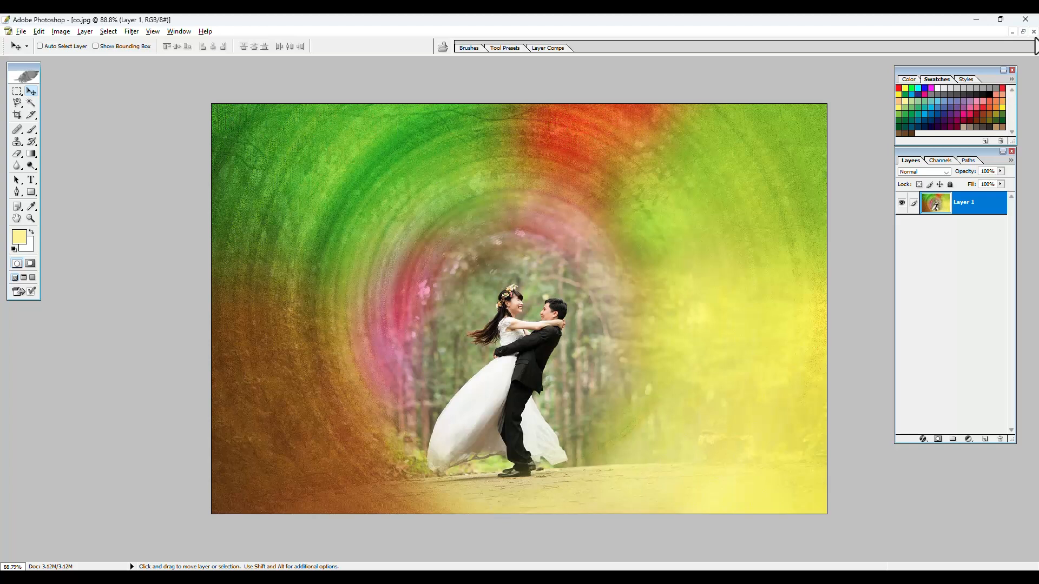
- Close the finished sample image without saving its changes
click(1022, 31)
click(829, 83)
click(532, 234)
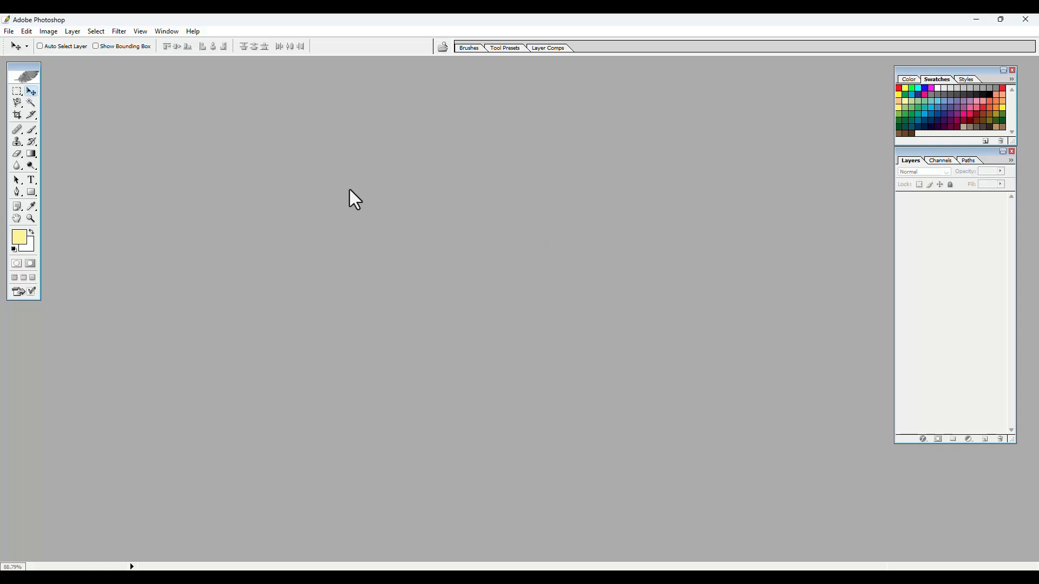
- Open the photo co.jpg from the Desktop folder
click(8, 32)
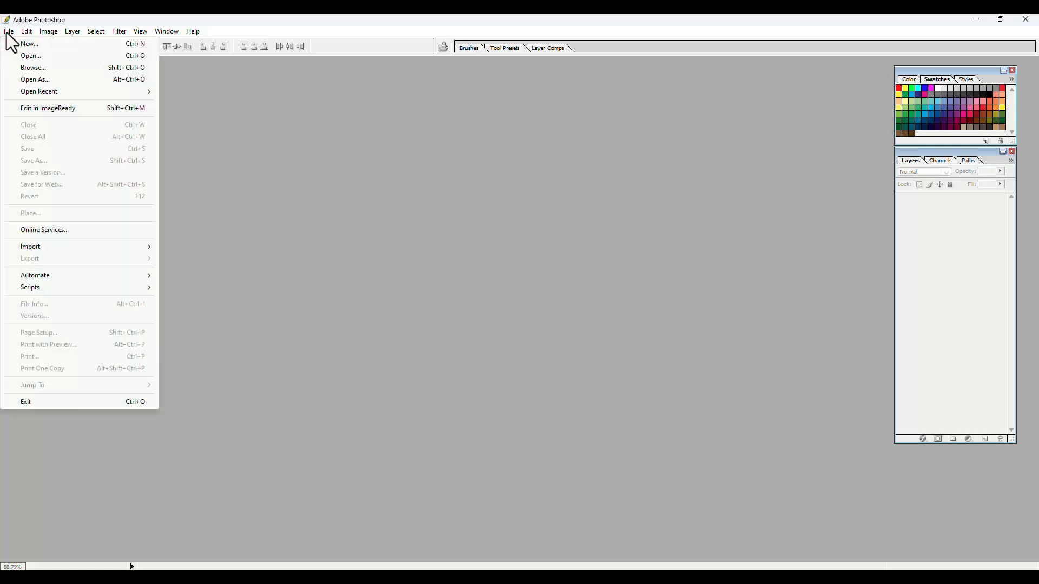
click(24, 56)
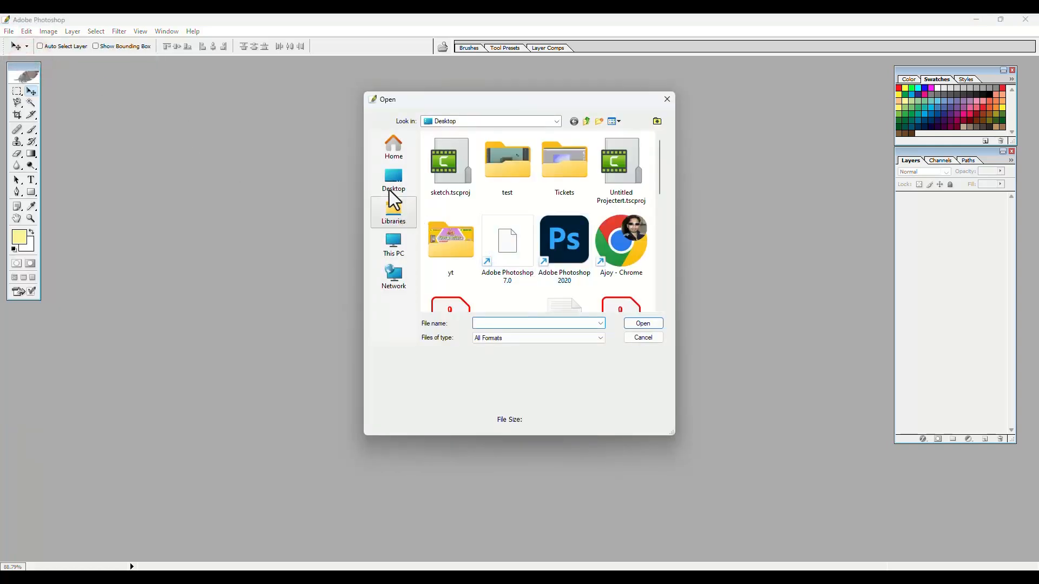
click(393, 182)
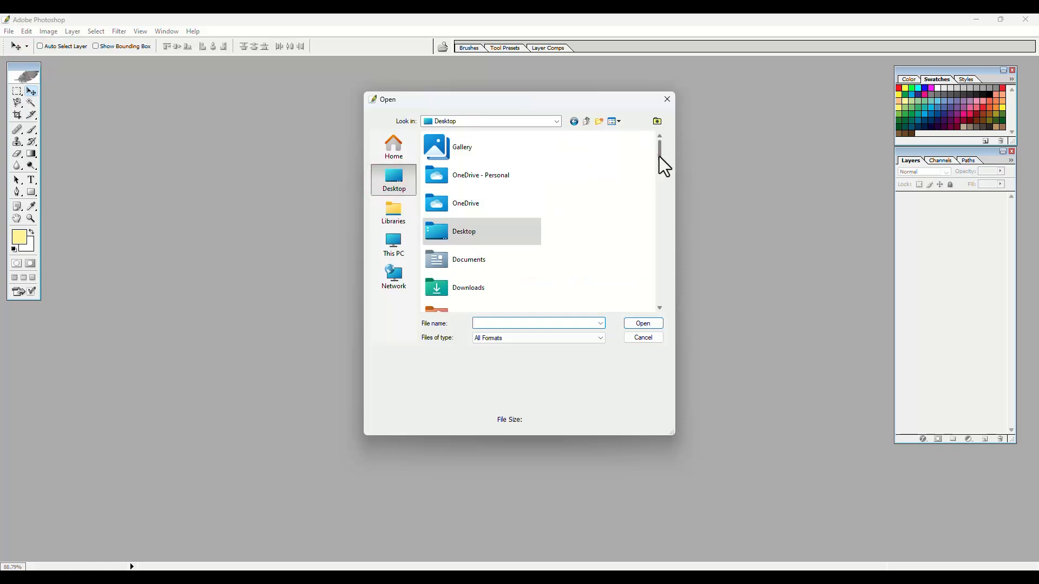
drag(659, 157, 660, 249)
click(514, 226)
click(643, 323)
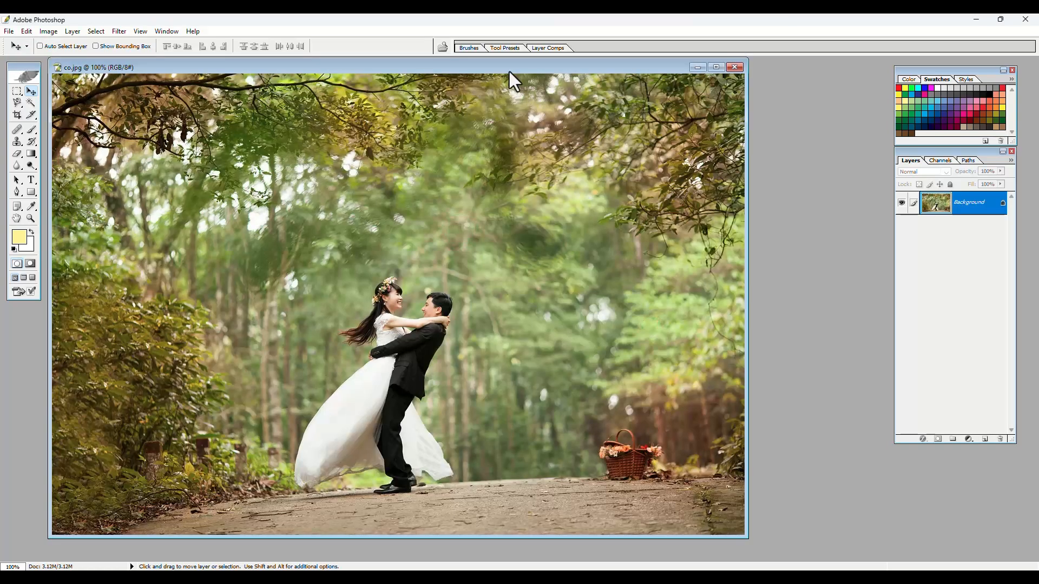
- Maximize the photo's document window and zoom so the whole image fits with some margin around it
drag(511, 69, 605, 83)
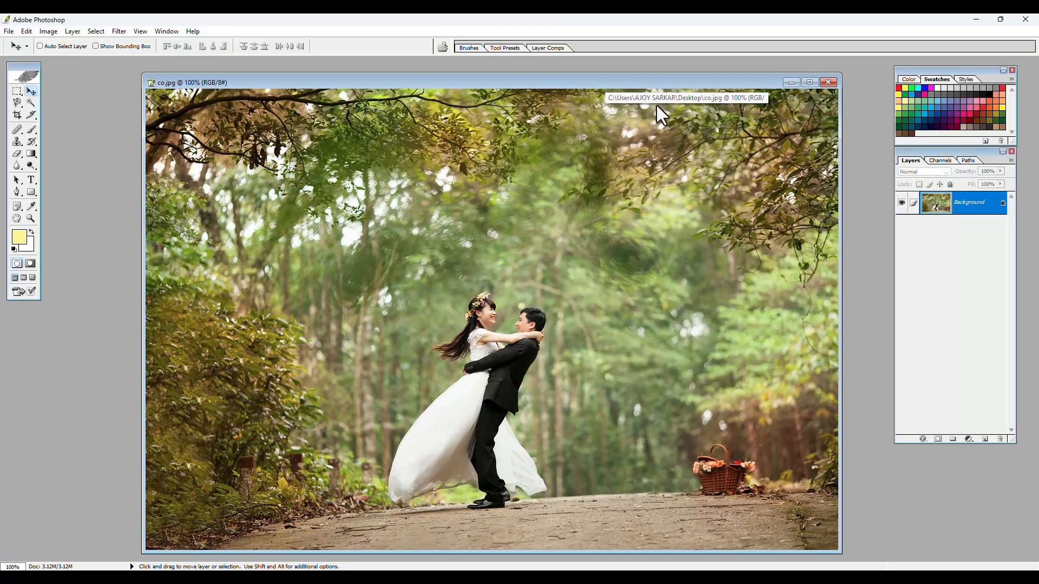
click(810, 82)
scroll(605, 277, up, 3)
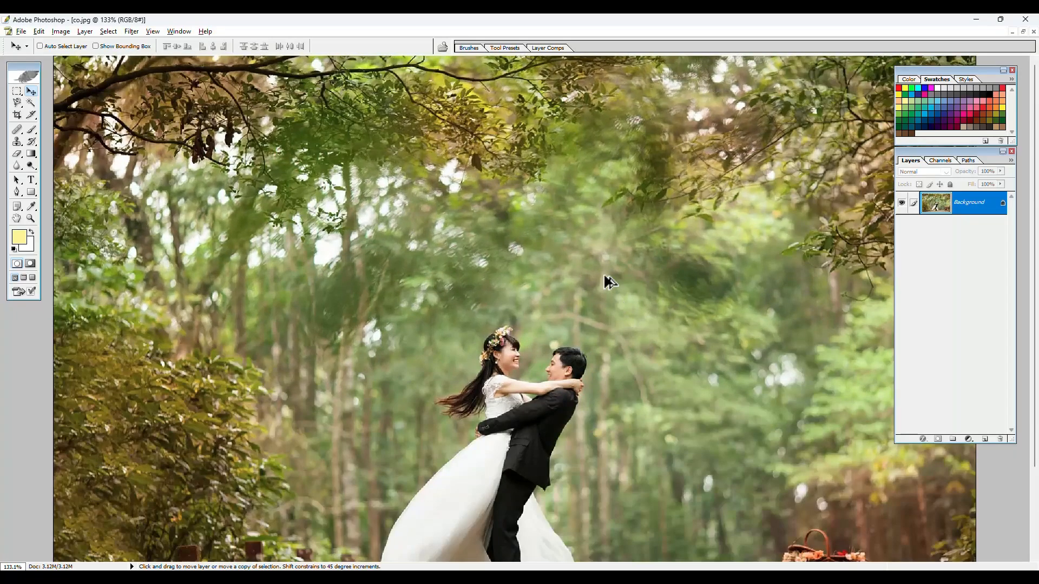
scroll(604, 277, down, 10)
scroll(599, 297, up, 2)
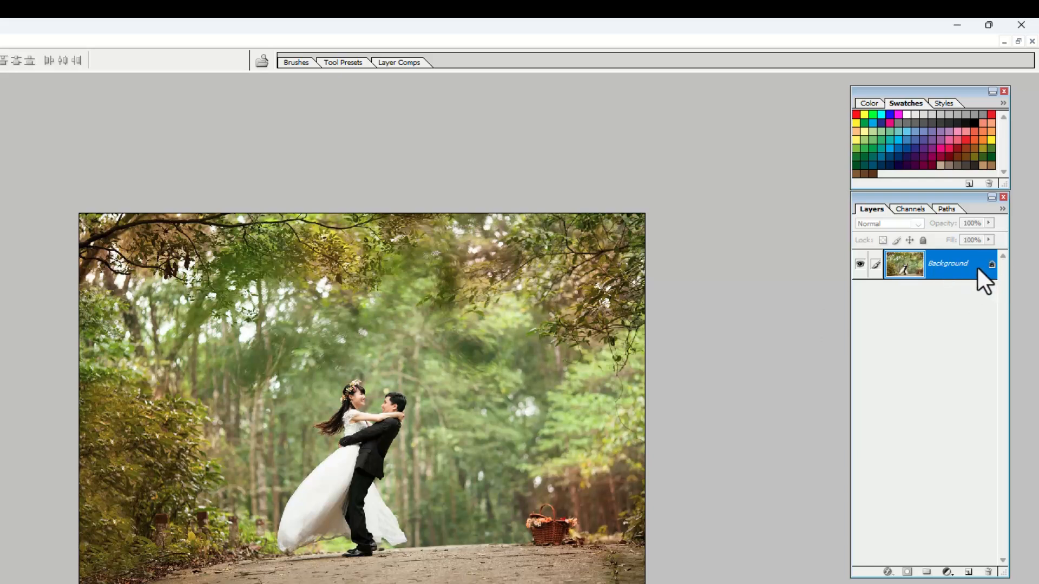
- Convert the locked background into a regular layer and duplicate it within the same document
double_click(991, 265)
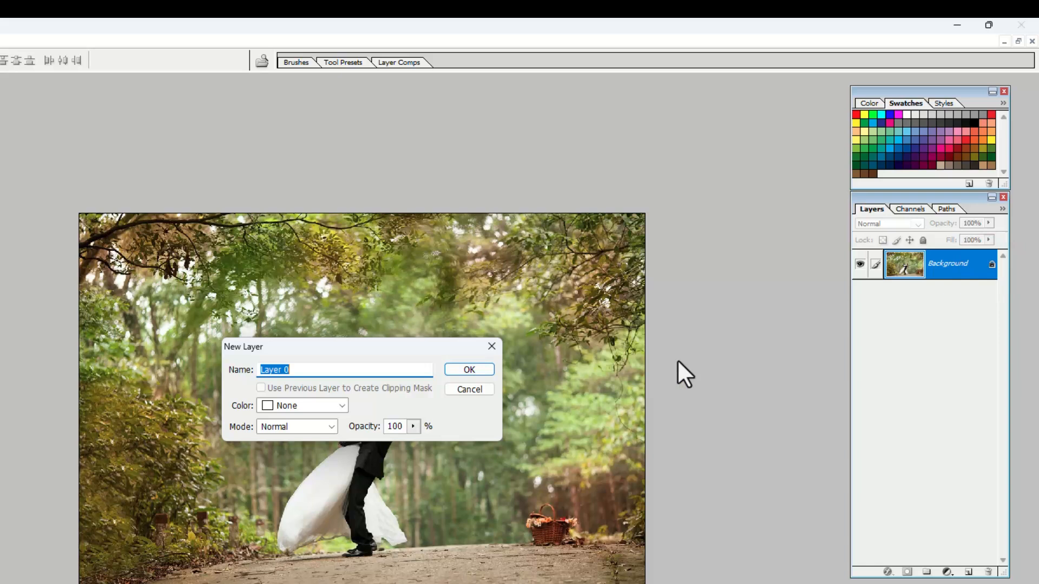
click(469, 370)
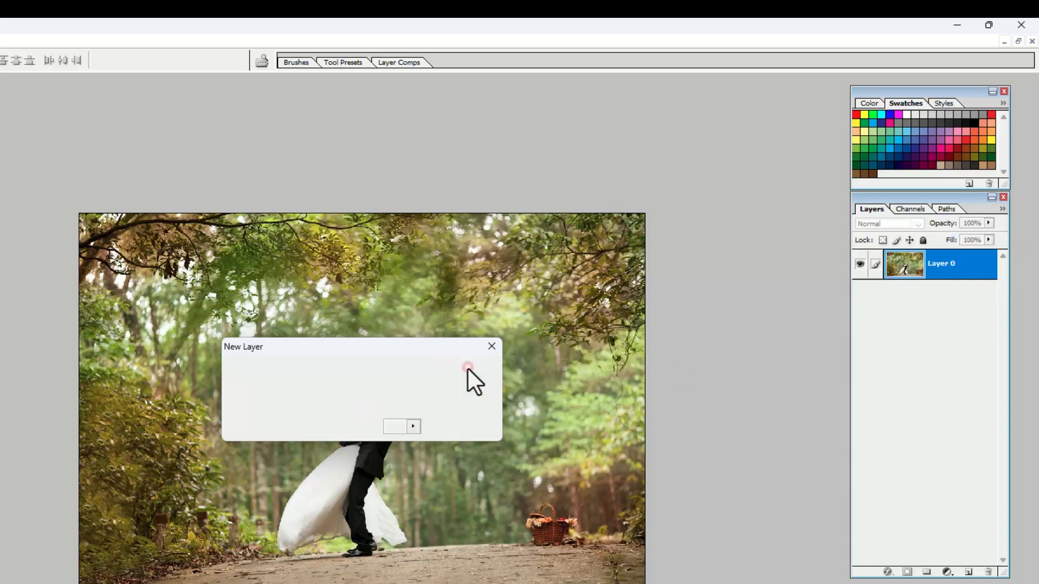
right_click(974, 263)
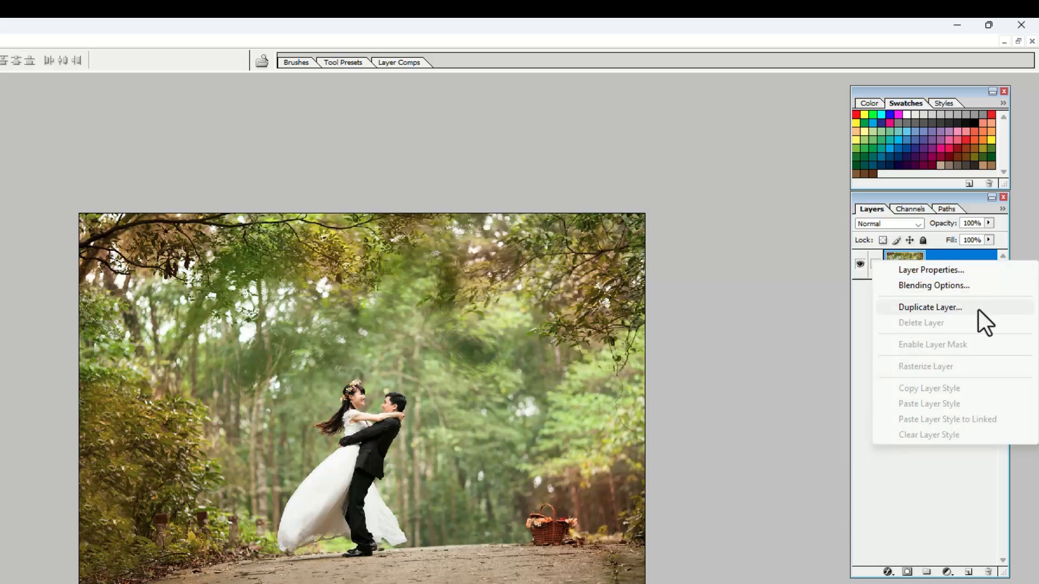
click(956, 308)
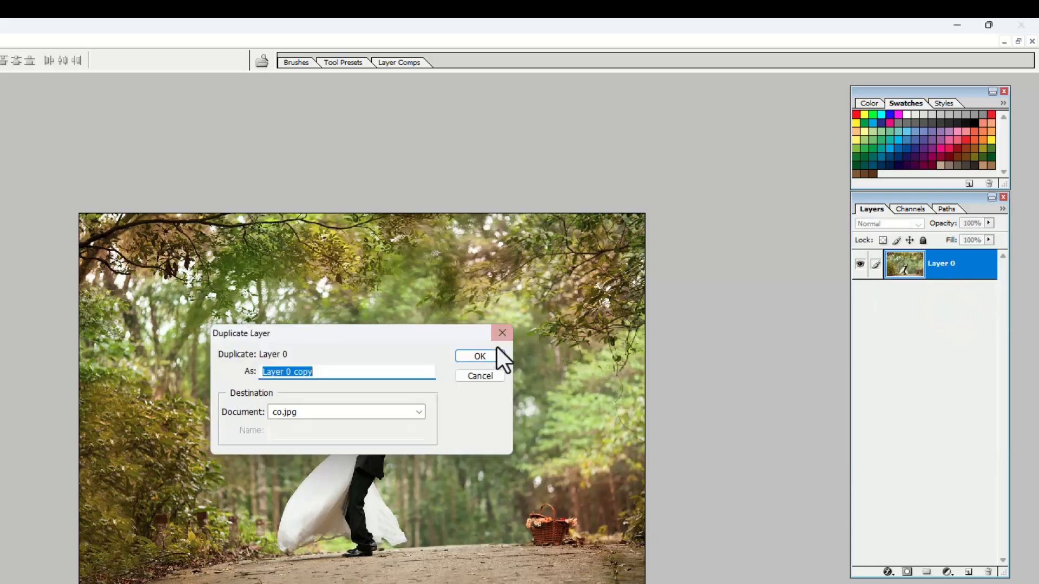
click(479, 356)
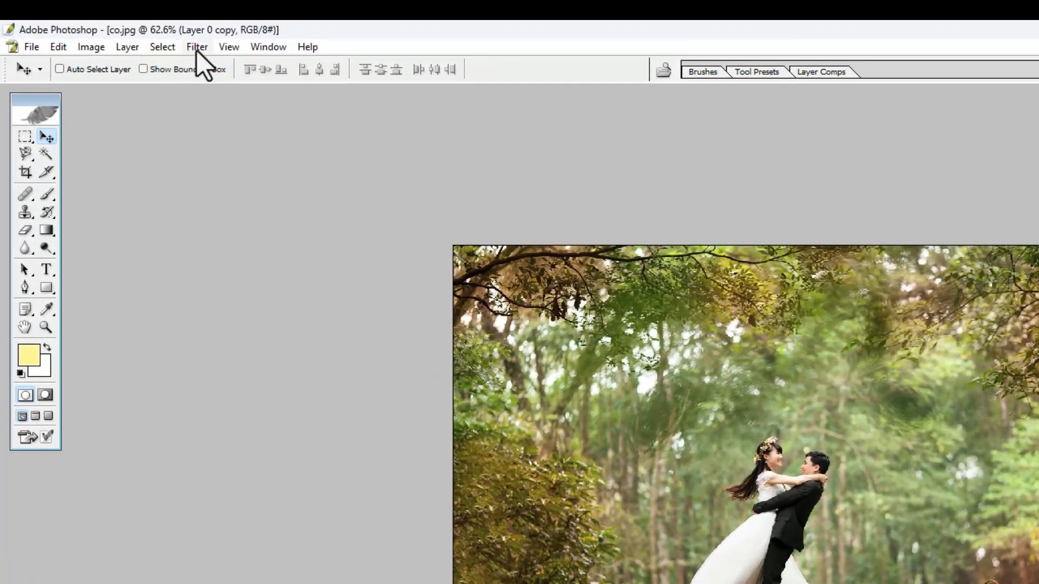
- Apply a Radial Blur to the duplicated layer with amount 100, Spin method and Good quality
click(196, 47)
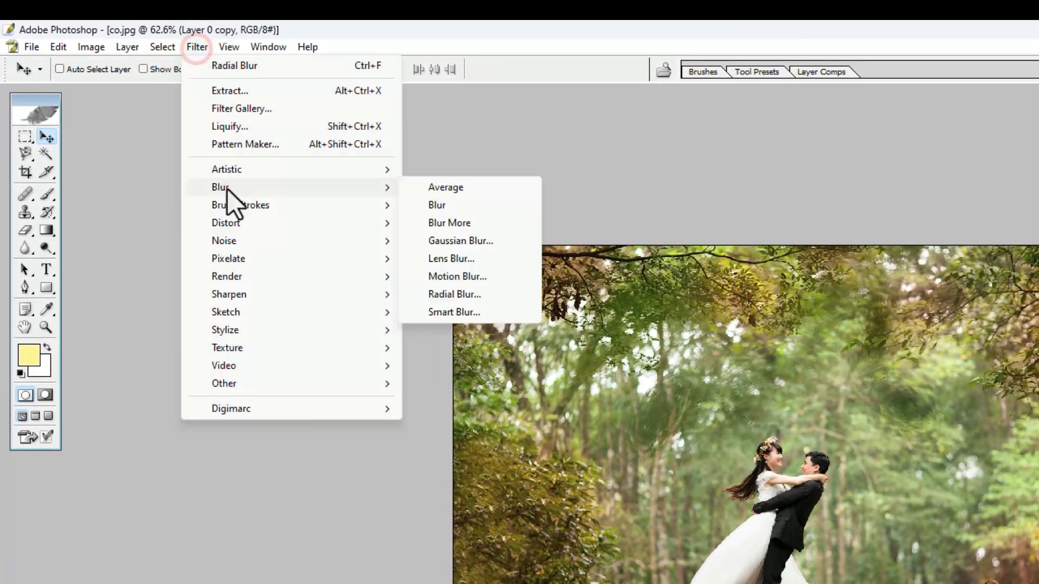
mouse_move(298, 187)
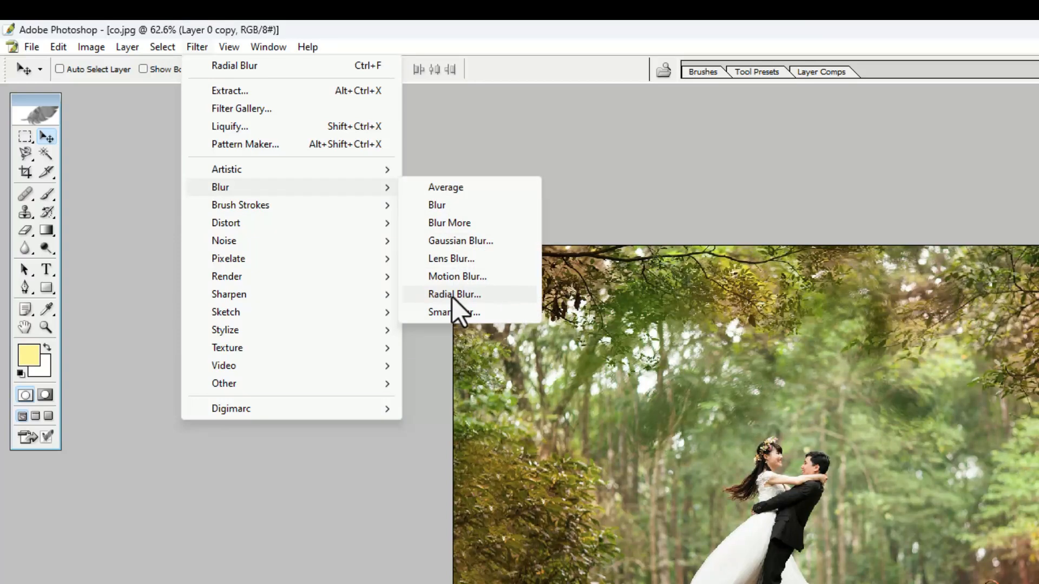
click(488, 295)
drag(708, 249, 793, 241)
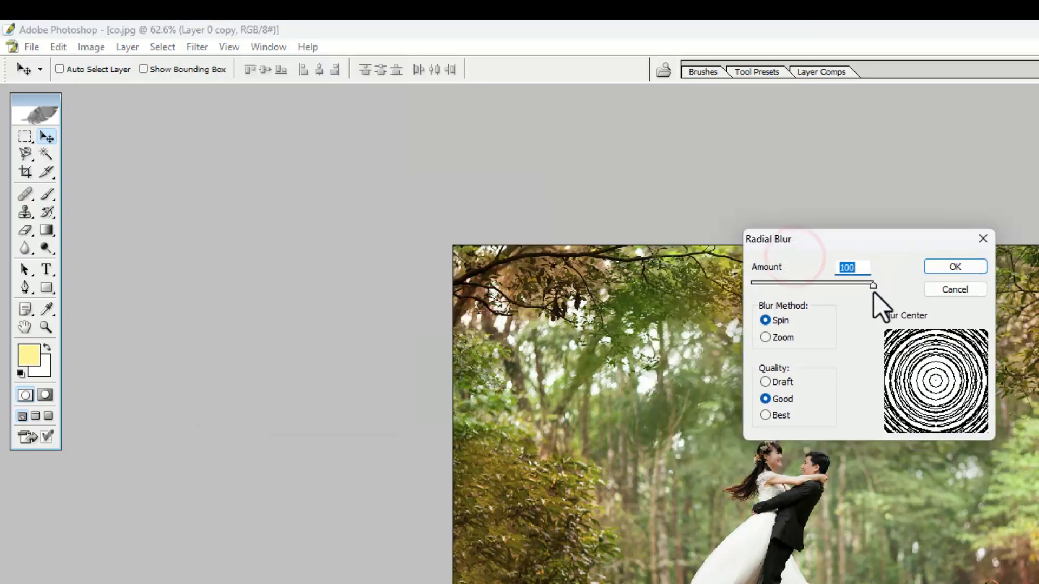
mouse_move(872, 287)
mouse_down()
mouse_move(859, 287)
mouse_move(885, 287)
mouse_up()
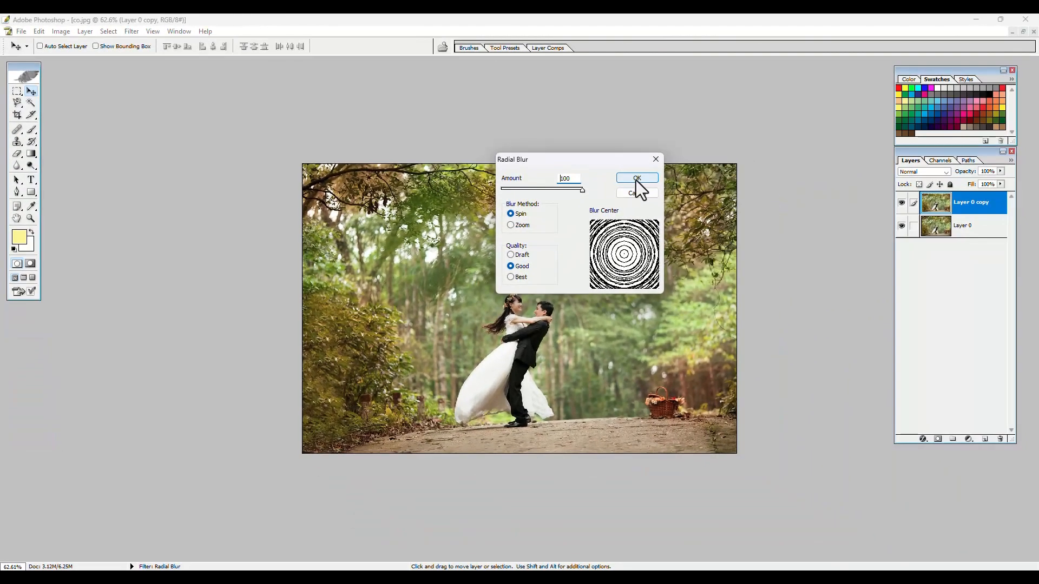
click(635, 179)
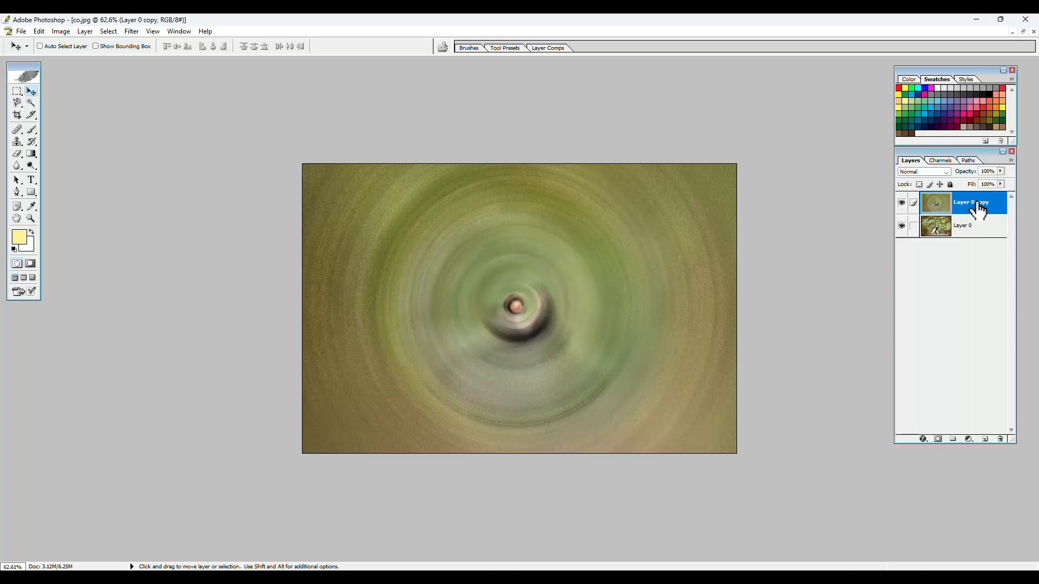
- Duplicate the blurred layer and set the copy's blend mode to Overlay
key(ctrl+j)
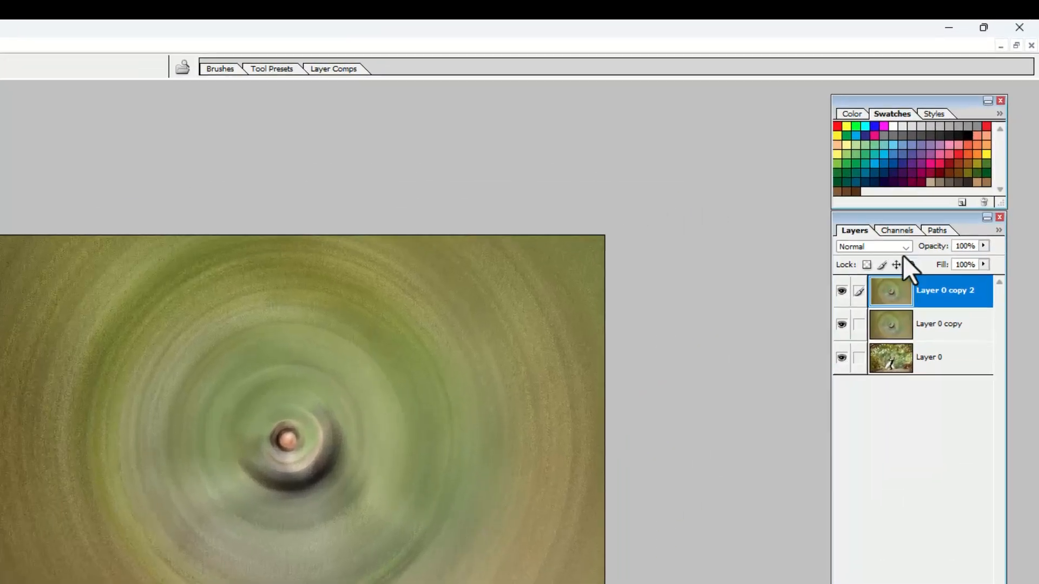
click(946, 172)
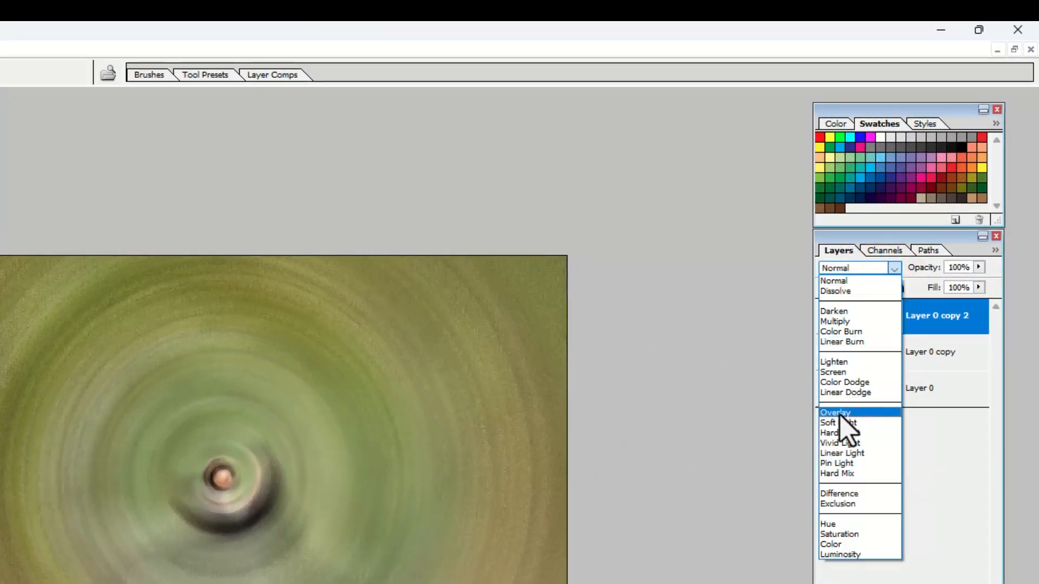
click(856, 412)
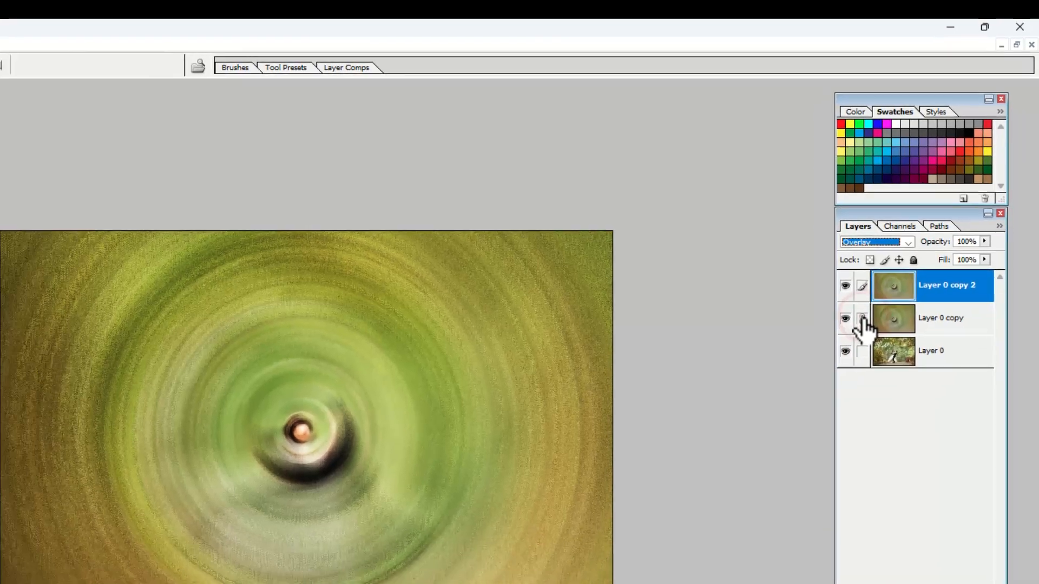
- Merge the Overlay copy with the blurred layer beneath it and add a new empty layer on top
key(ctrl+e)
key(ctrl+e)
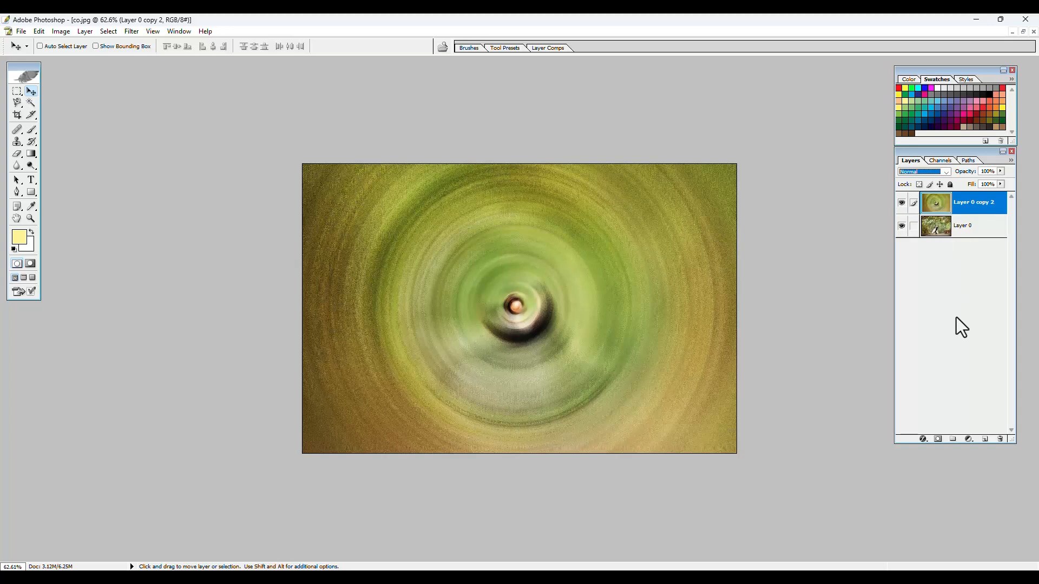
click(986, 440)
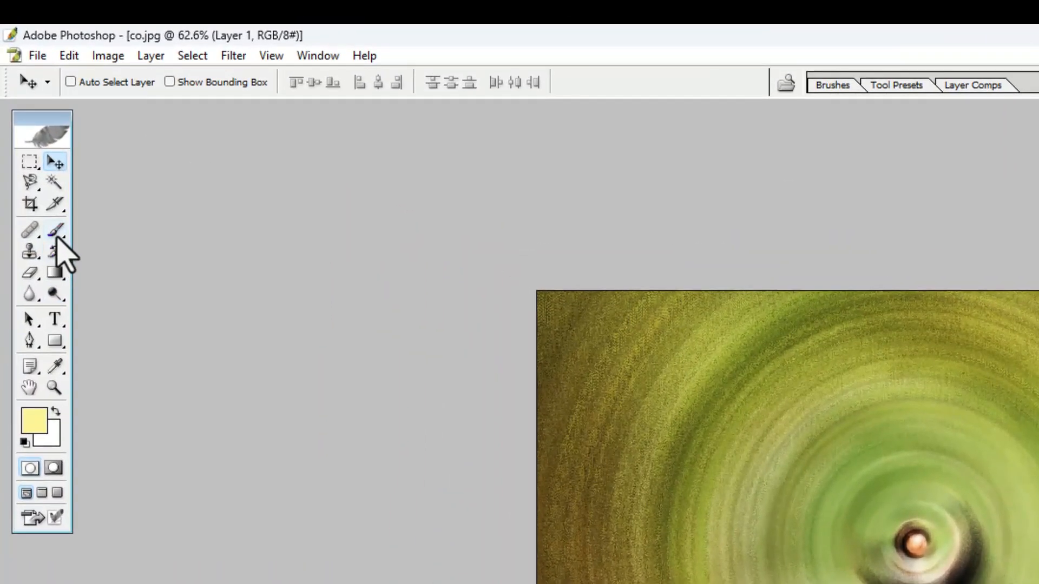
- Activate the Brush tool and set the foreground colour to bright green
click(31, 130)
click(111, 231)
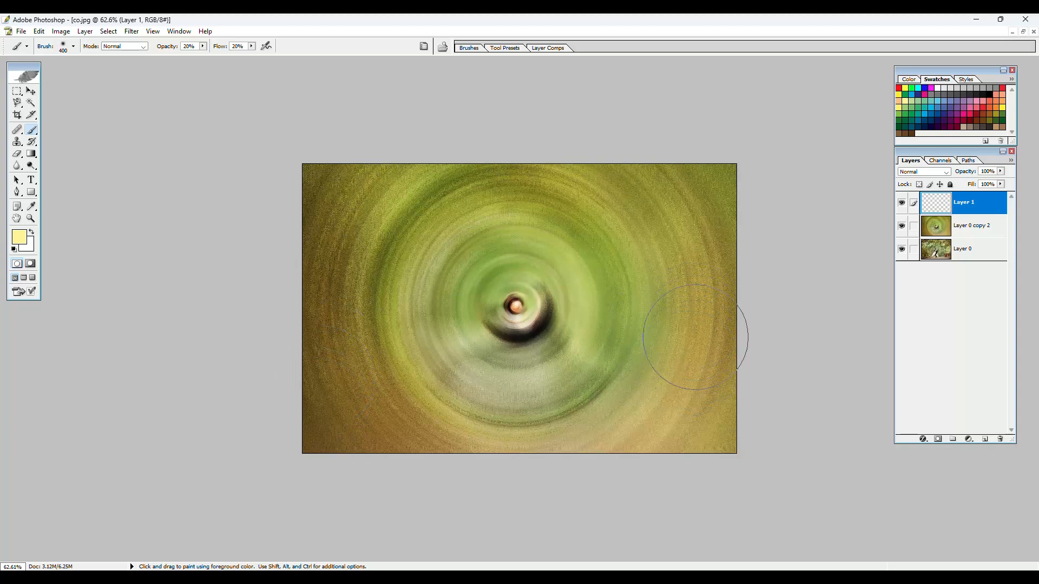
click(911, 88)
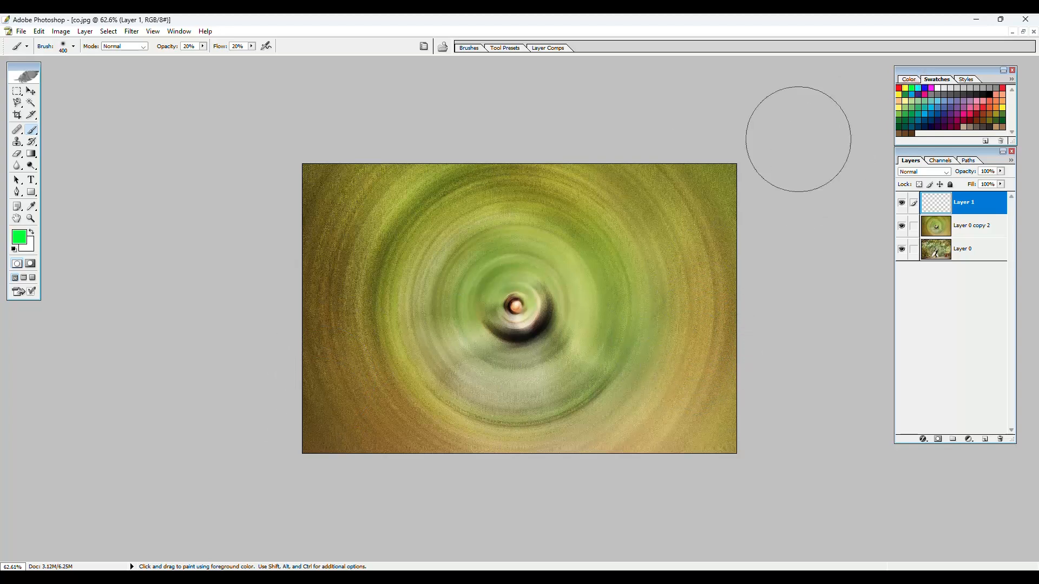
click(507, 260)
click(547, 257)
key(ctrl+alt+z)
key(ctrl+alt+z)
- Set the brush opacity and flow to 100% and paint green above and left of the swirl's centre, enlarging the brush to 500
click(203, 46)
drag(203, 57, 312, 70)
click(496, 263)
click(508, 232)
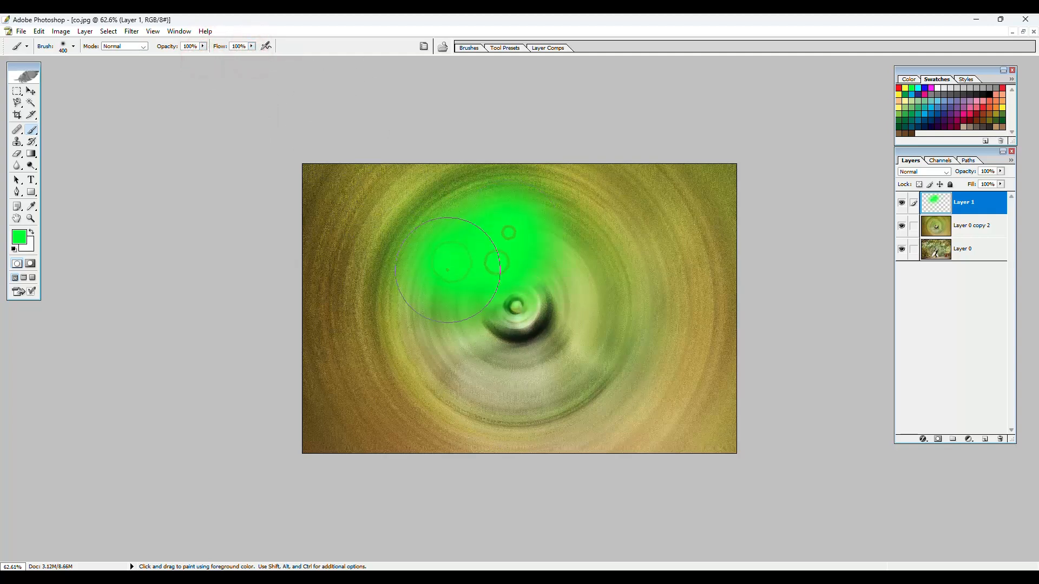
click(448, 269)
key(bracketright)
click(447, 297)
click(457, 330)
click(547, 214)
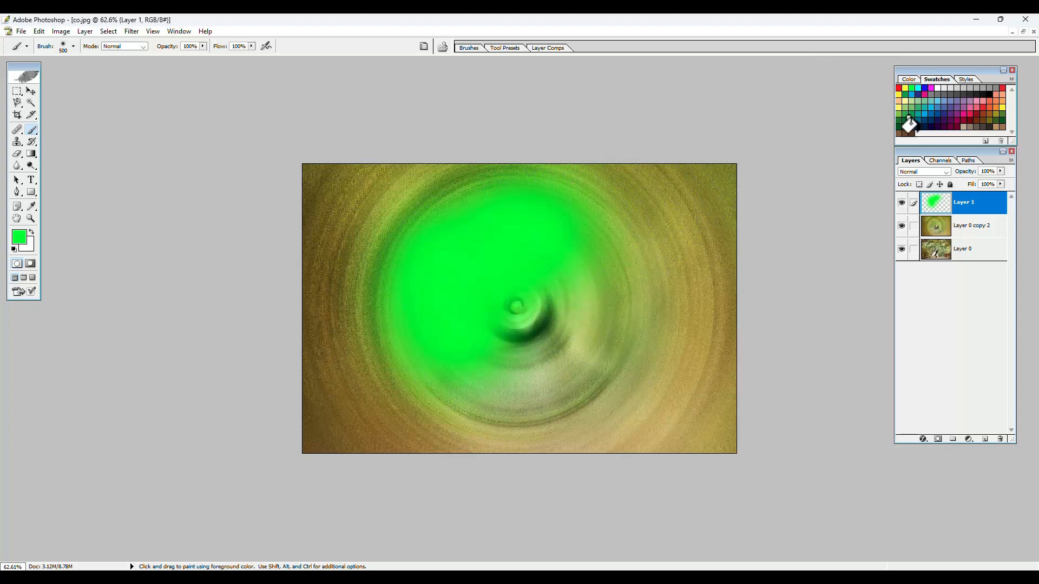
- Paint reddish brown over the lower-left part of the image on the new layer
click(984, 113)
click(323, 341)
click(350, 332)
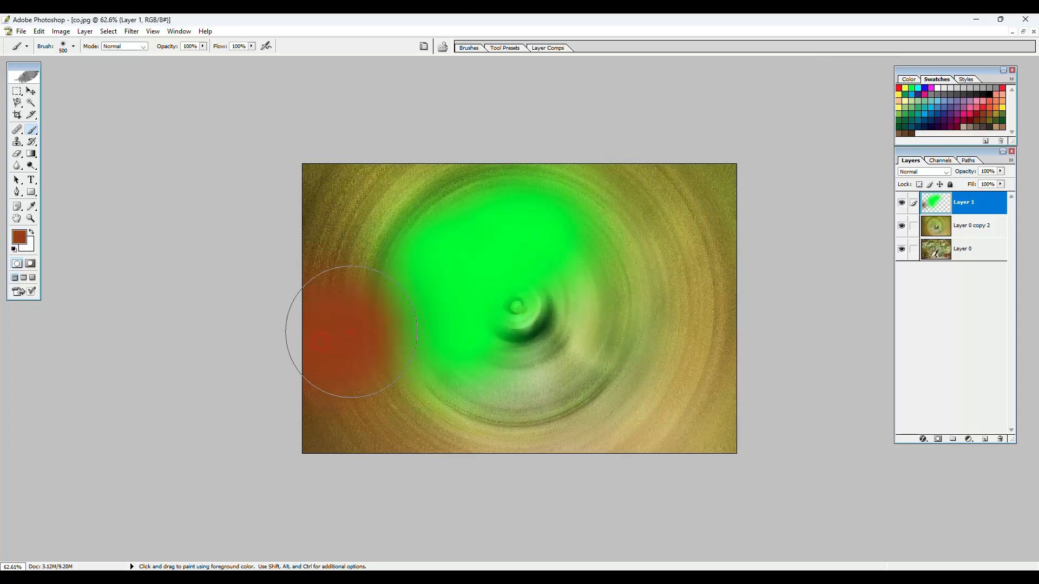
click(329, 425)
click(396, 427)
click(341, 376)
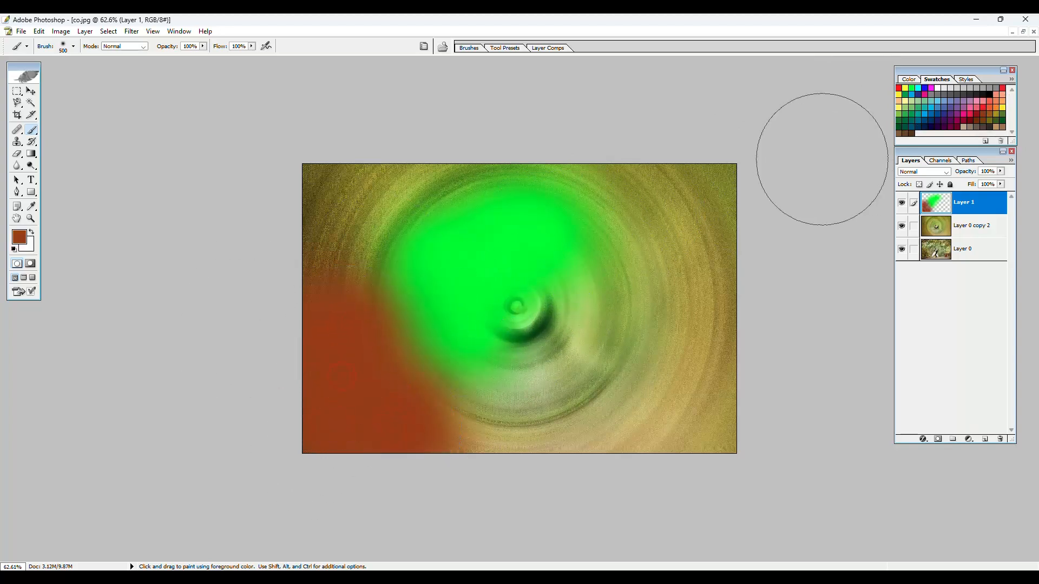
- Paint dark brown over the upper-left part of the image, up to the edge of the green area
click(905, 133)
click(348, 196)
click(323, 237)
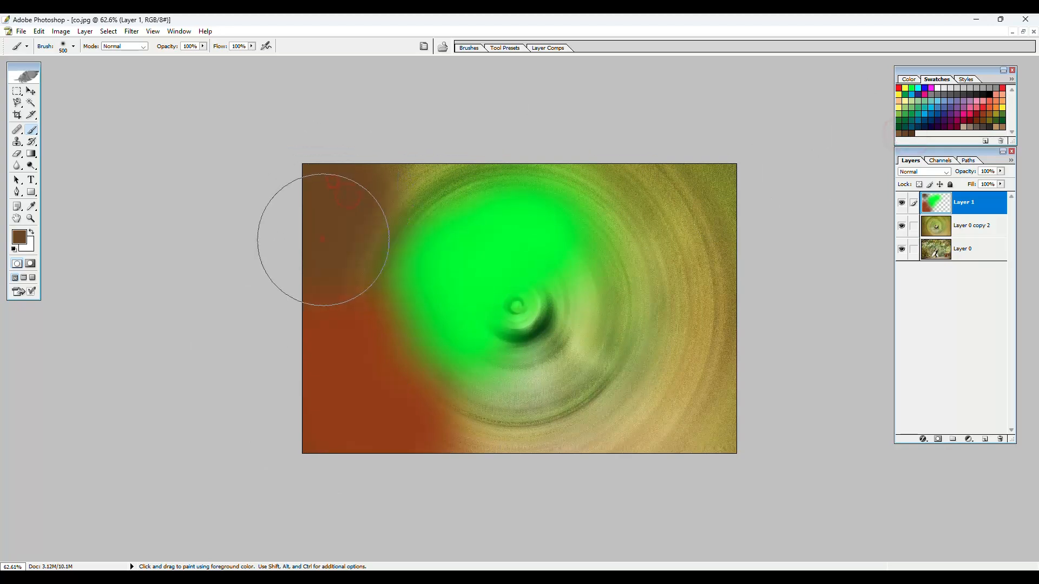
click(332, 259)
click(383, 177)
click(433, 160)
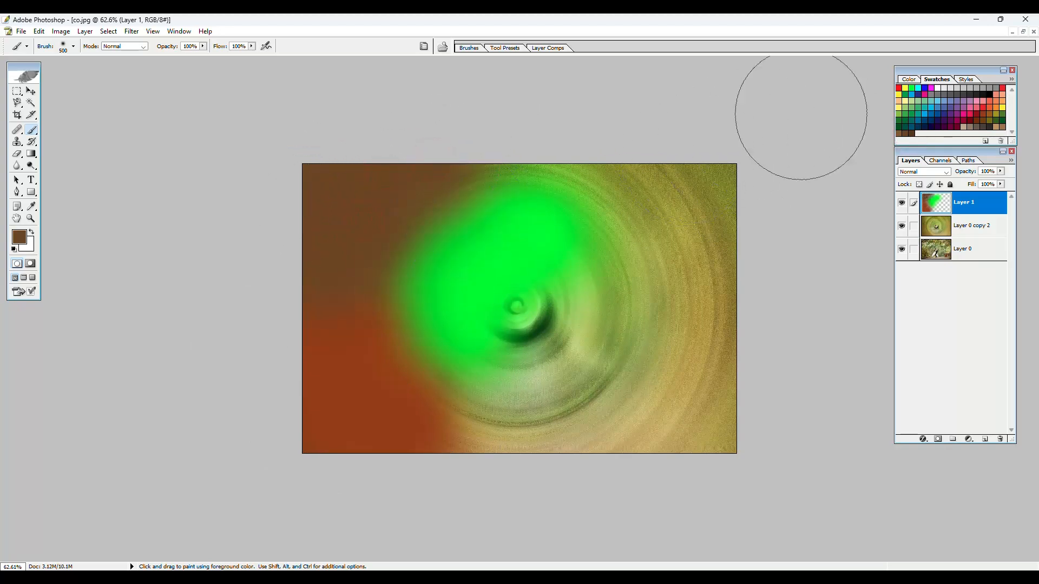
- Paint magenta along the image's upper-right edge and just right of the swirl's centre
click(929, 94)
mouse_move(608, 174)
mouse_down()
mouse_move(549, 185)
mouse_move(769, 157)
mouse_up()
drag(633, 313, 591, 238)
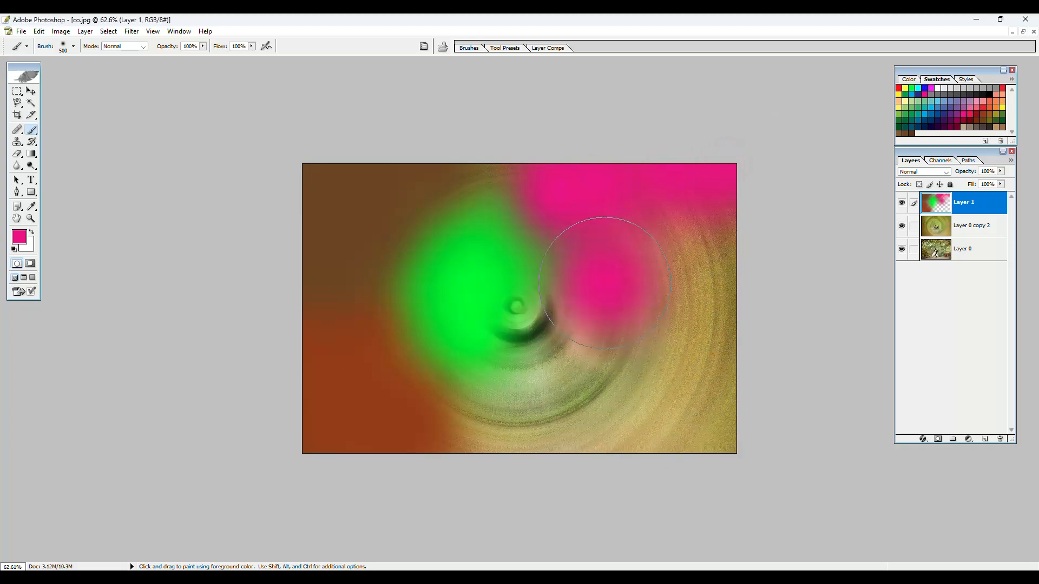
- Paint light blue across the lower middle of the image and light green over its right side
click(930, 106)
mouse_move(519, 379)
mouse_down()
mouse_move(472, 407)
mouse_move(531, 411)
mouse_move(596, 395)
mouse_up()
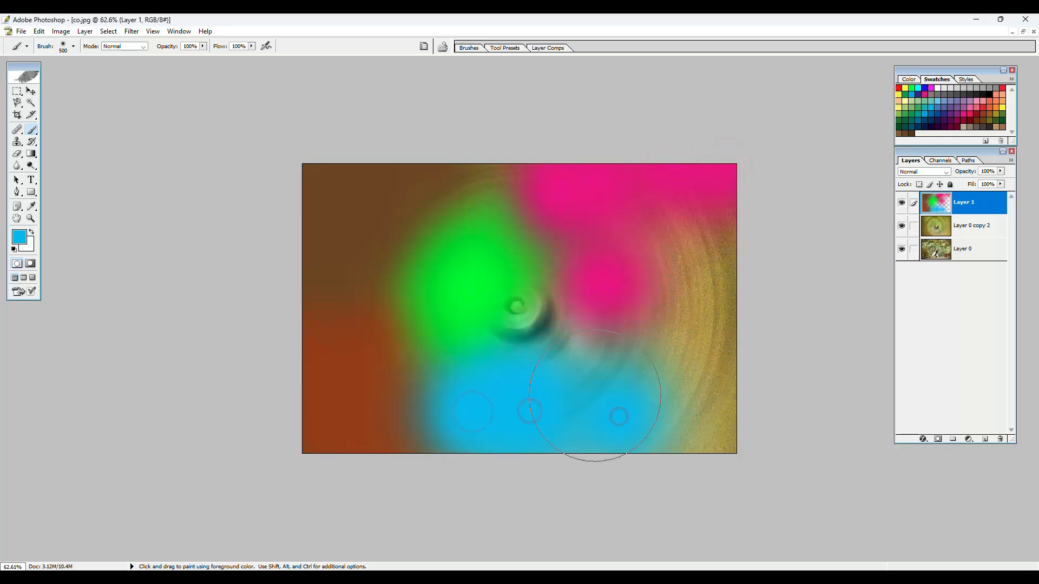
click(902, 112)
mouse_move(696, 288)
mouse_down()
mouse_move(628, 286)
mouse_move(707, 267)
mouse_move(712, 417)
mouse_move(701, 331)
mouse_move(631, 332)
mouse_move(622, 399)
mouse_move(748, 443)
mouse_up()
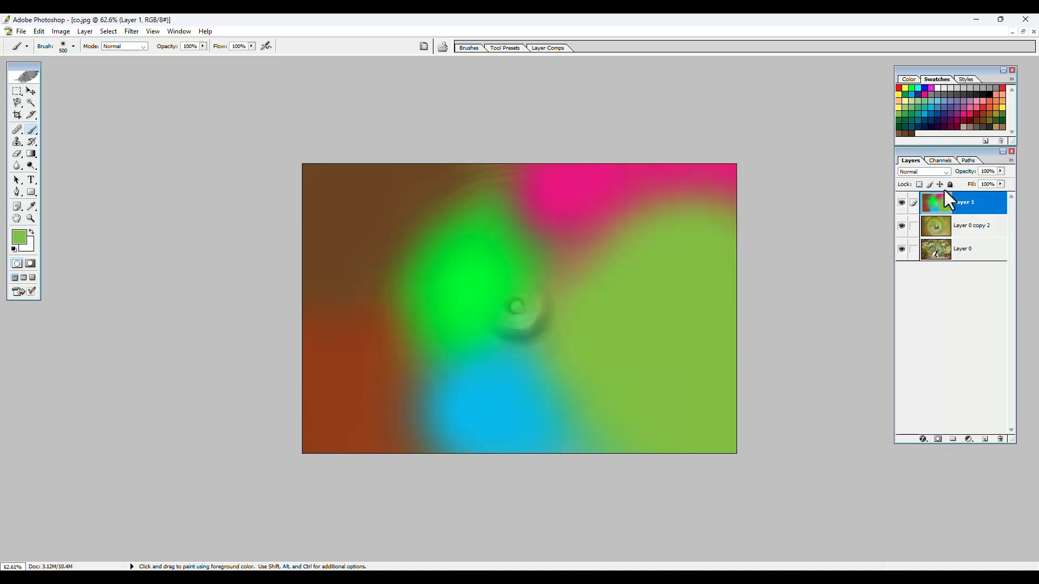
- Set the painted colour layer's blend mode to Overlay and merge it with the blurred copy below
click(945, 172)
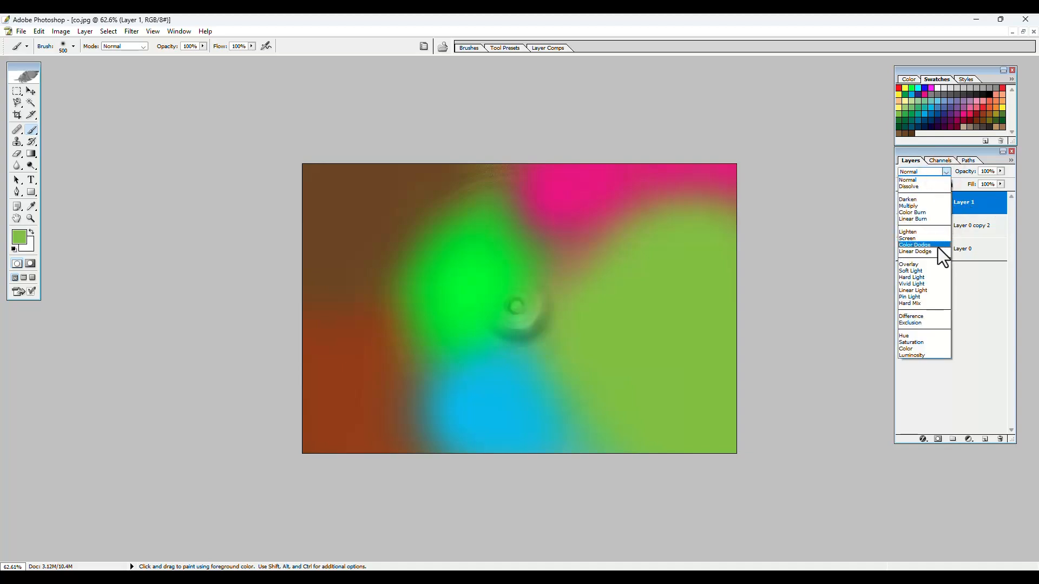
click(920, 266)
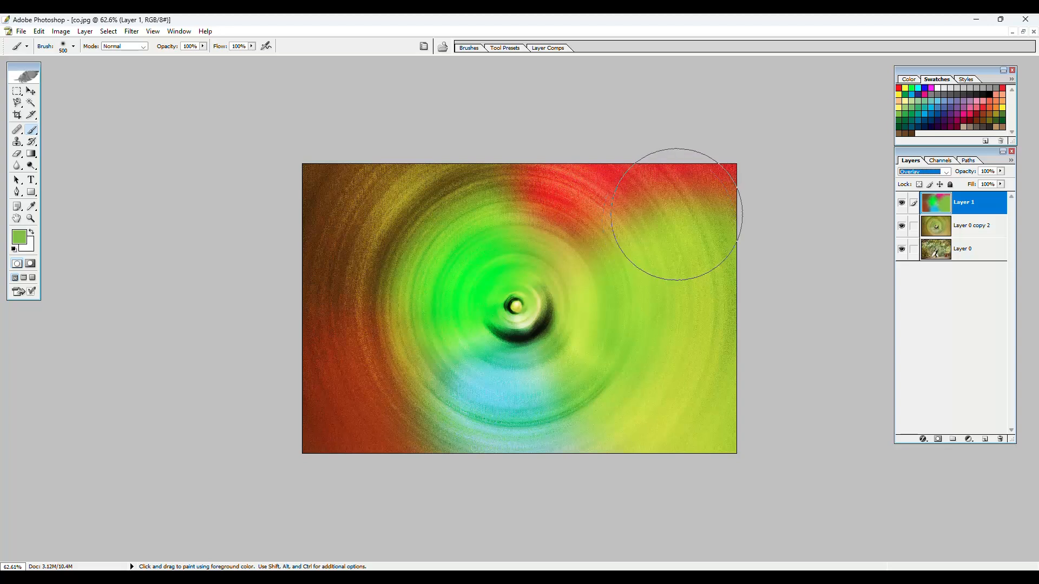
click(914, 226)
key(ctrl+e)
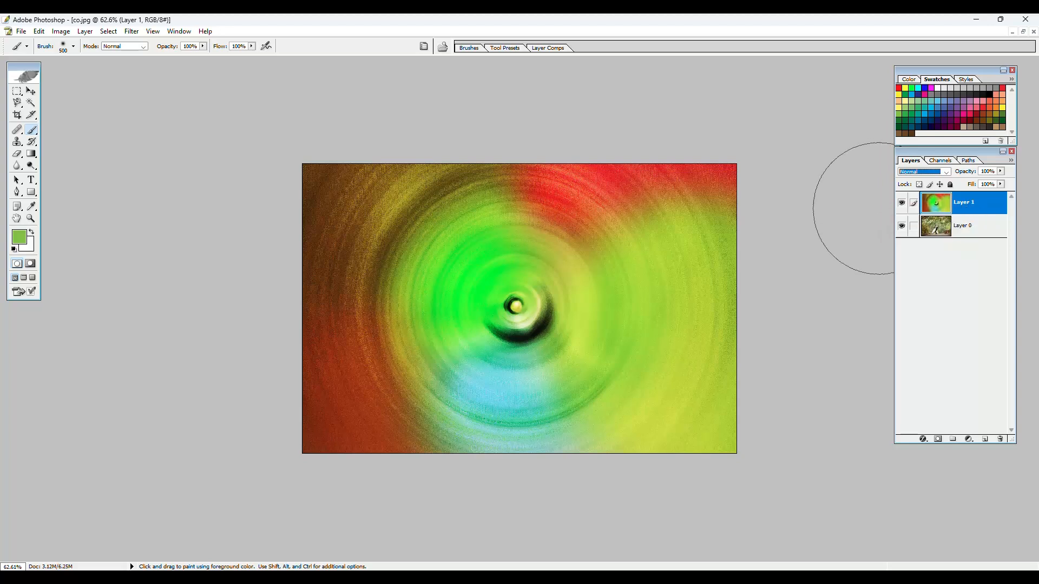
- Add a mask to the merged swirl layer and reveal the couple by painting black over its centre at 80% opacity and 80% flow
click(30, 90)
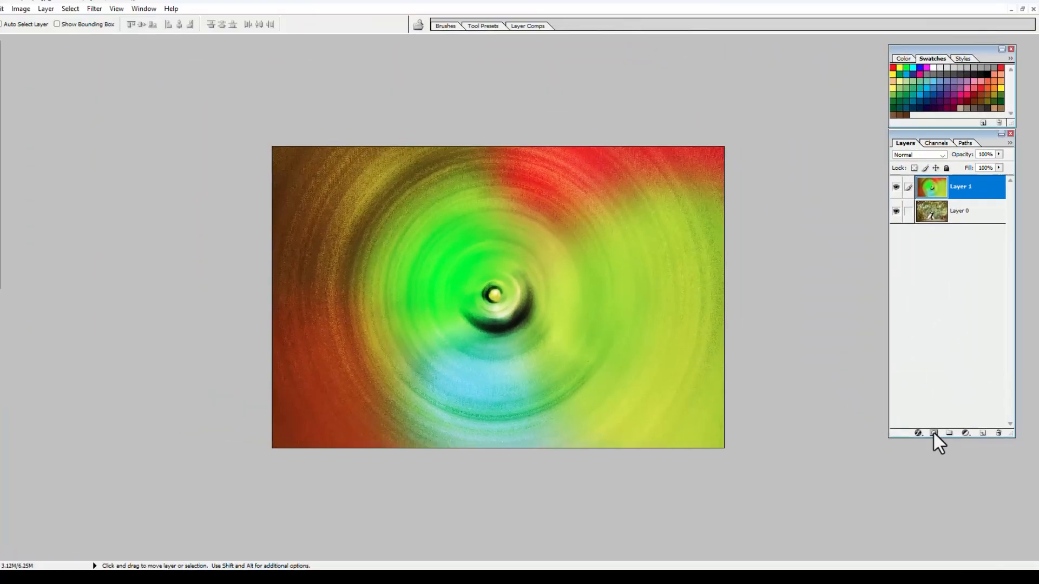
click(879, 356)
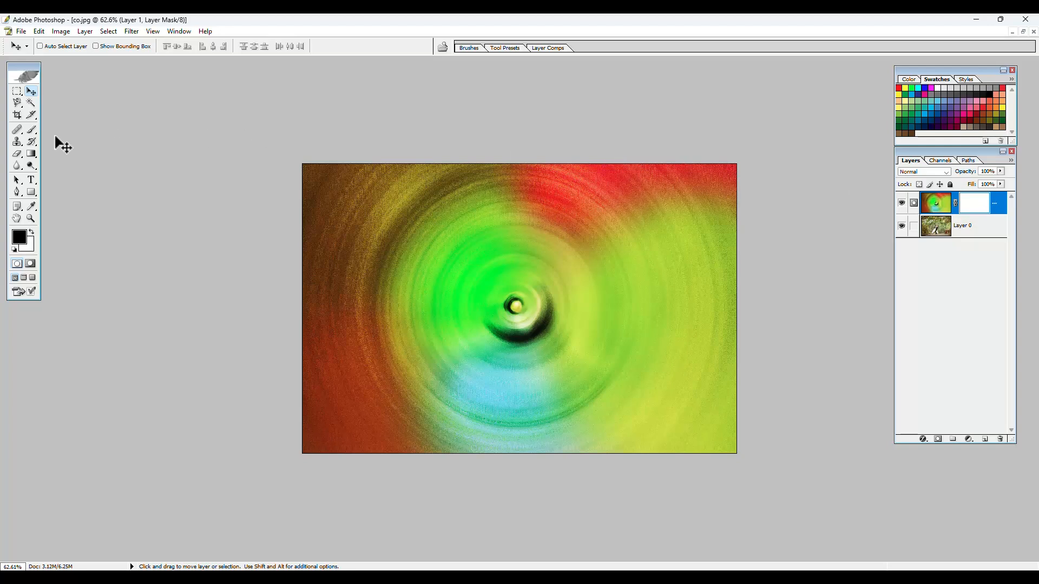
click(32, 130)
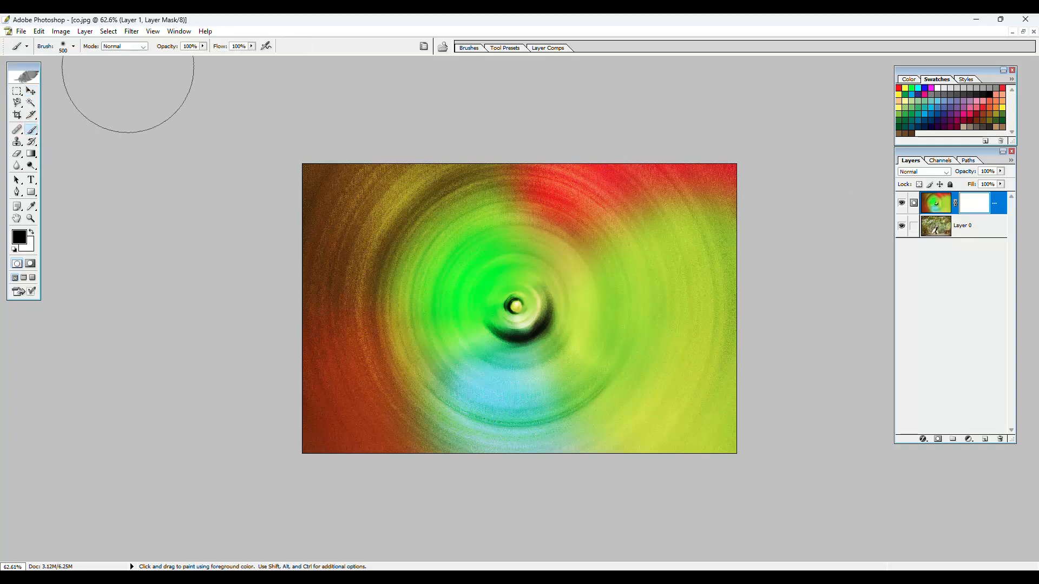
click(203, 46)
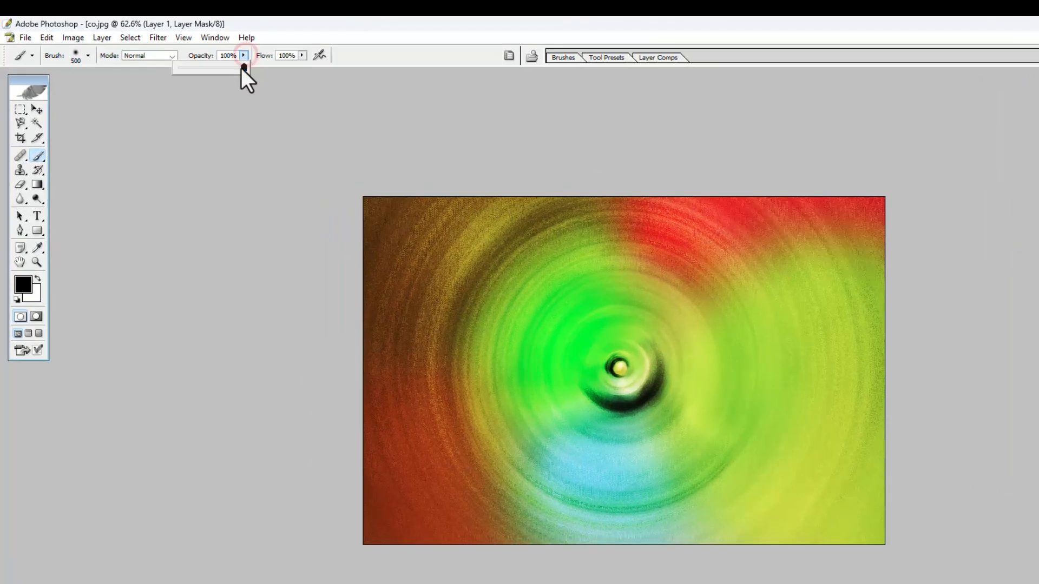
drag(242, 67, 233, 68)
drag(339, 101, 336, 99)
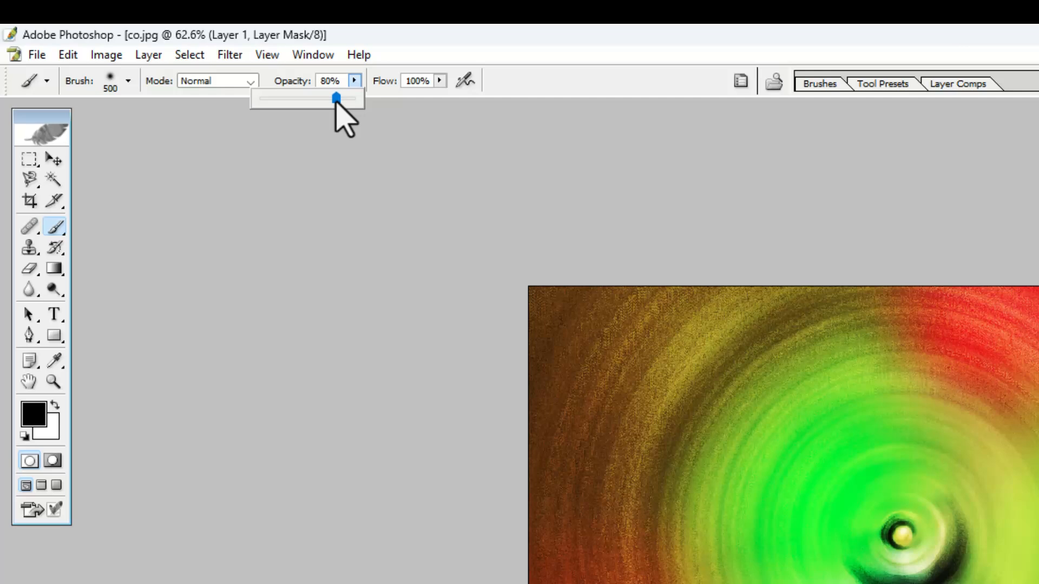
click(425, 84)
drag(425, 87, 395, 85)
text(80)
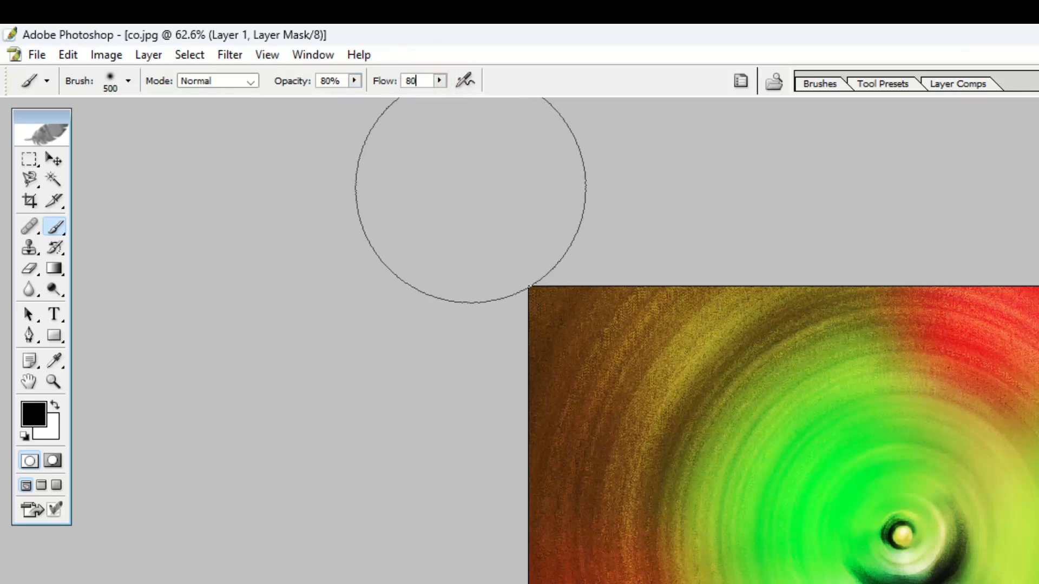
click(470, 187)
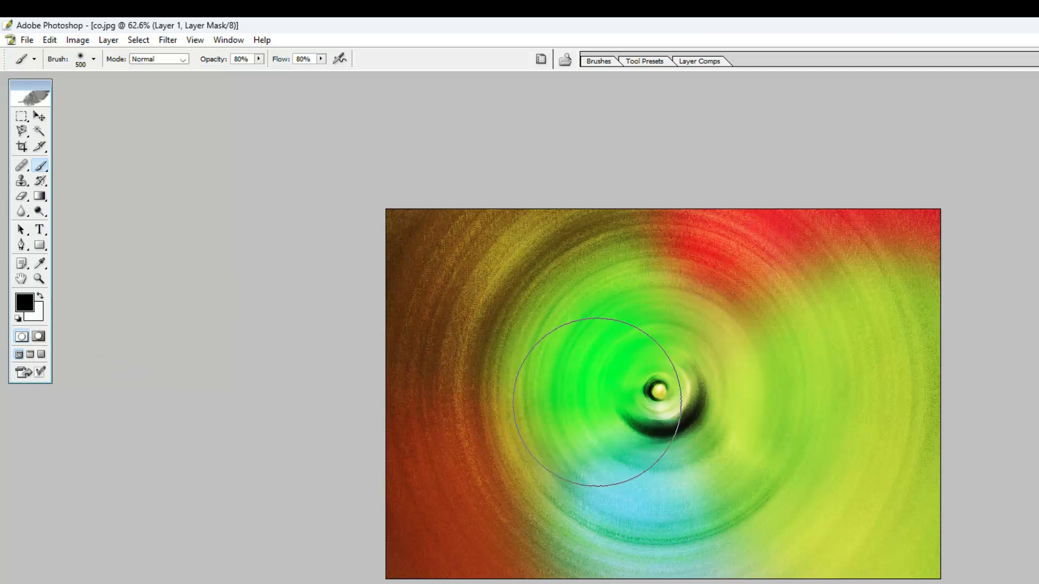
click(653, 387)
mouse_move(652, 387)
mouse_down()
mouse_move(664, 440)
mouse_move(677, 429)
mouse_move(656, 468)
mouse_move(655, 503)
mouse_move(647, 495)
mouse_move(668, 444)
mouse_move(653, 436)
mouse_move(647, 490)
mouse_move(656, 435)
mouse_up()
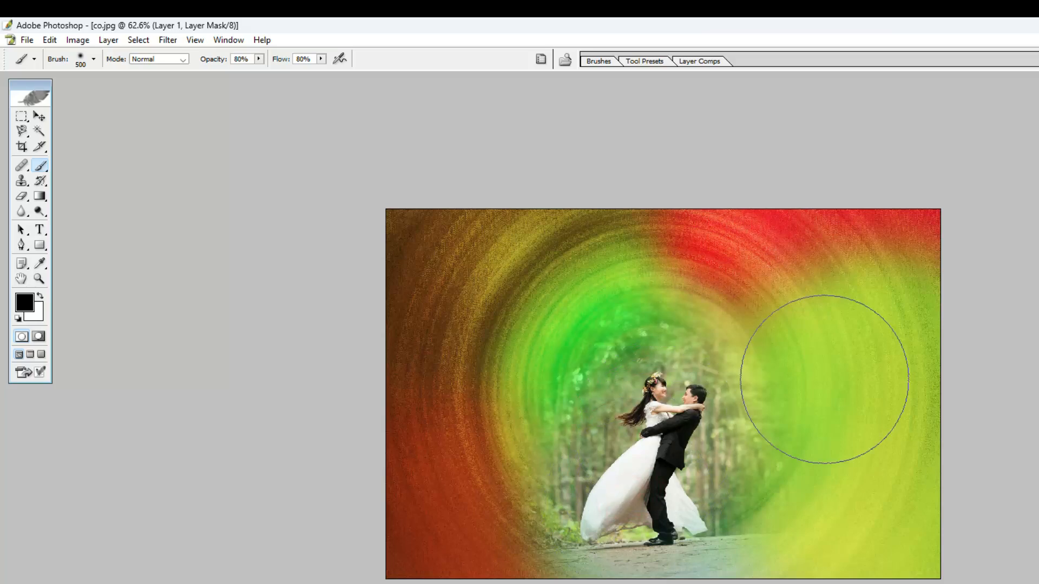
- Set the brush to 15% opacity and 15% flow for softer mask painting
scroll(652, 425, down, 2)
scroll(652, 426, up, 4)
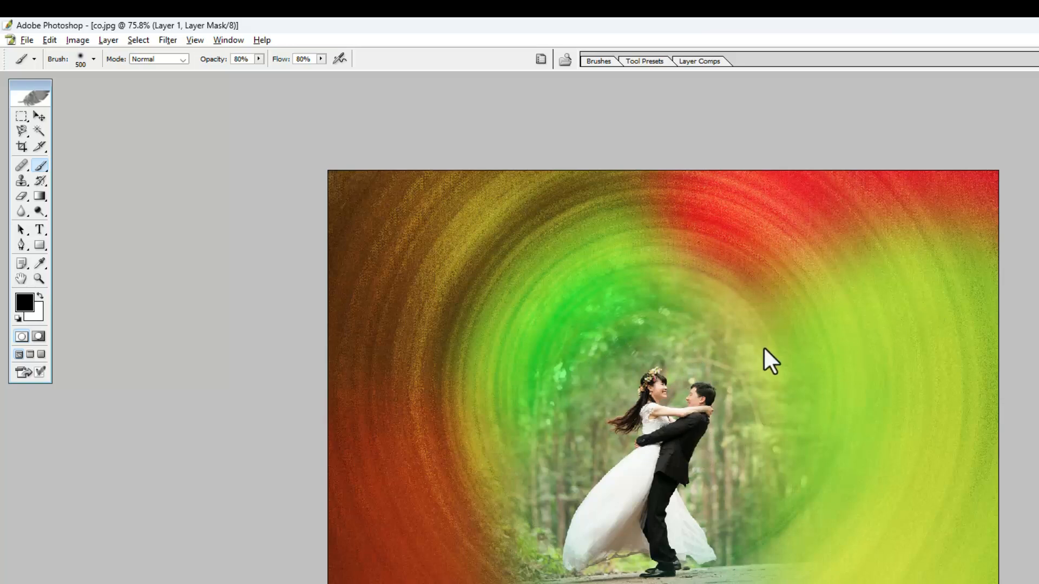
scroll(635, 431, down, 1)
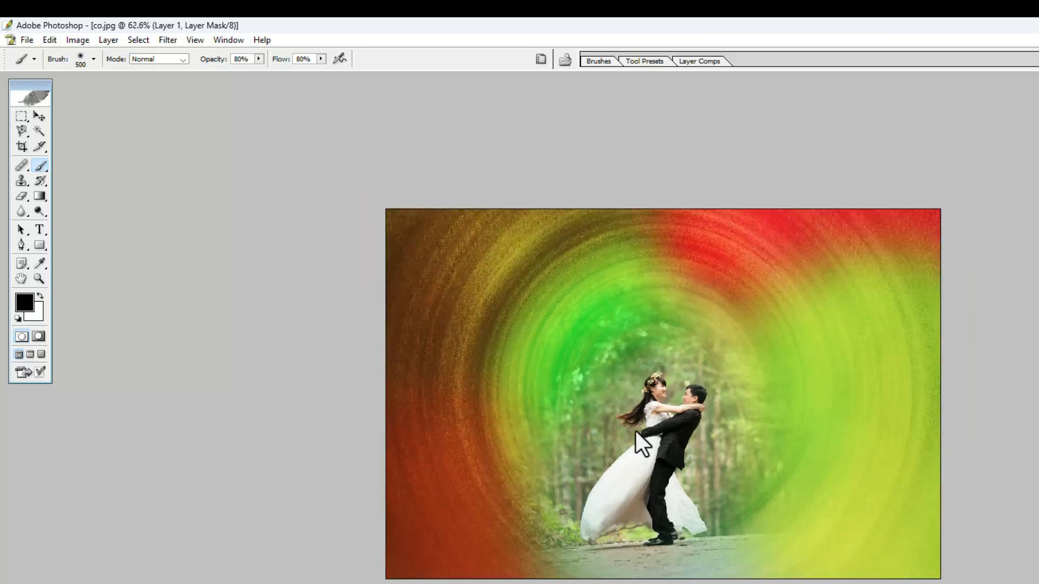
scroll(636, 430, up, 2)
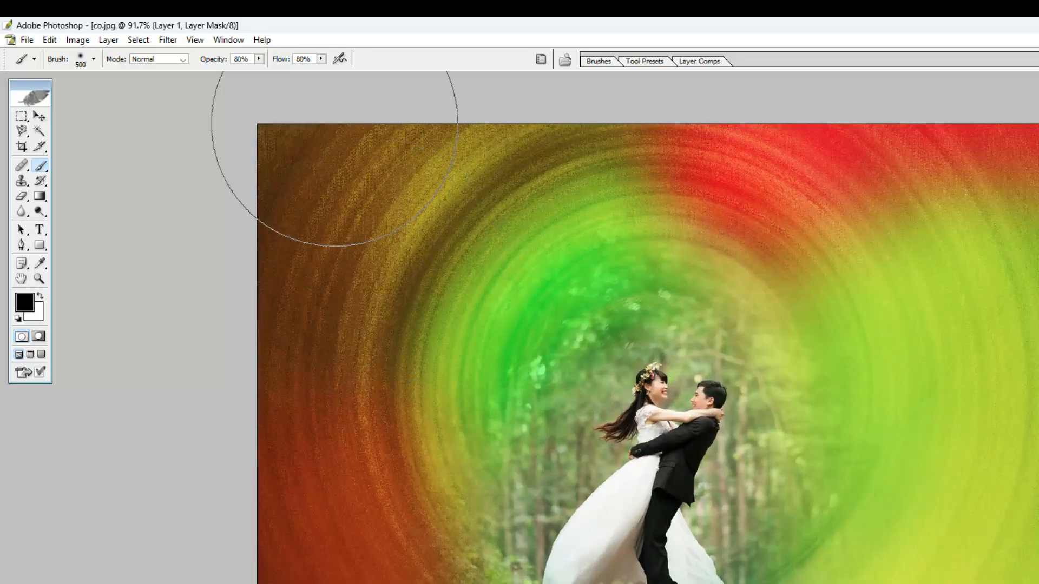
drag(258, 56, 223, 70)
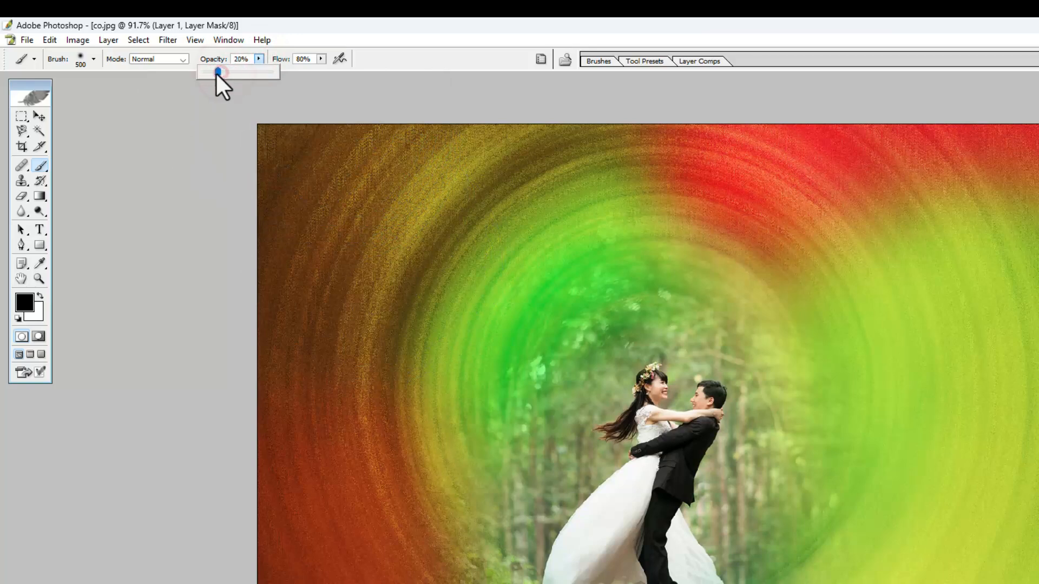
click(308, 57)
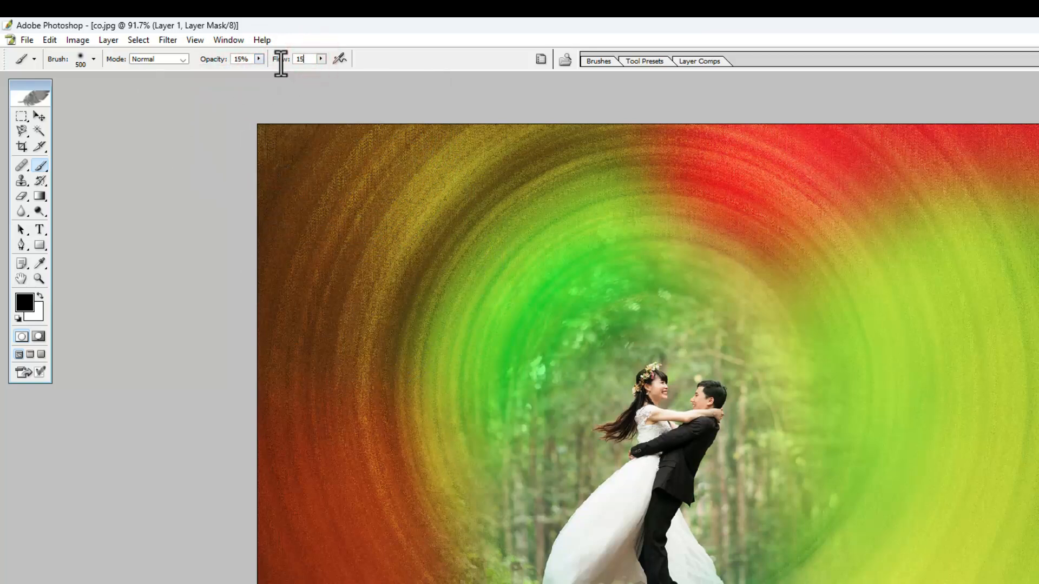
key(Return)
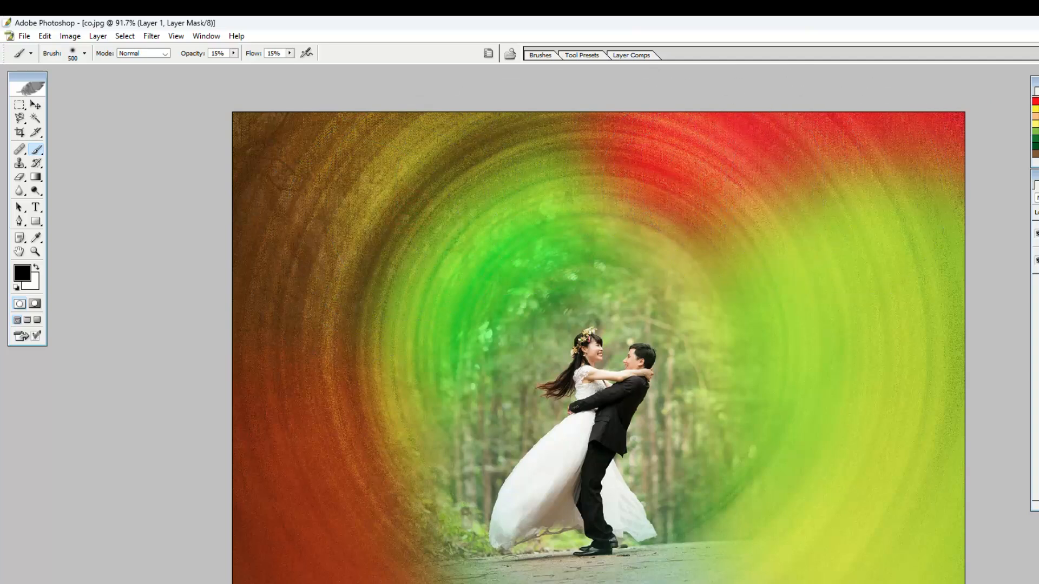
- Dab black faintly on the mask around the image's outer left and right areas to let the original photo show through slightly
mouse_move(898, 175)
mouse_down()
mouse_move(921, 344)
mouse_move(911, 473)
mouse_move(838, 546)
mouse_move(770, 567)
mouse_move(901, 540)
mouse_move(923, 360)
mouse_up()
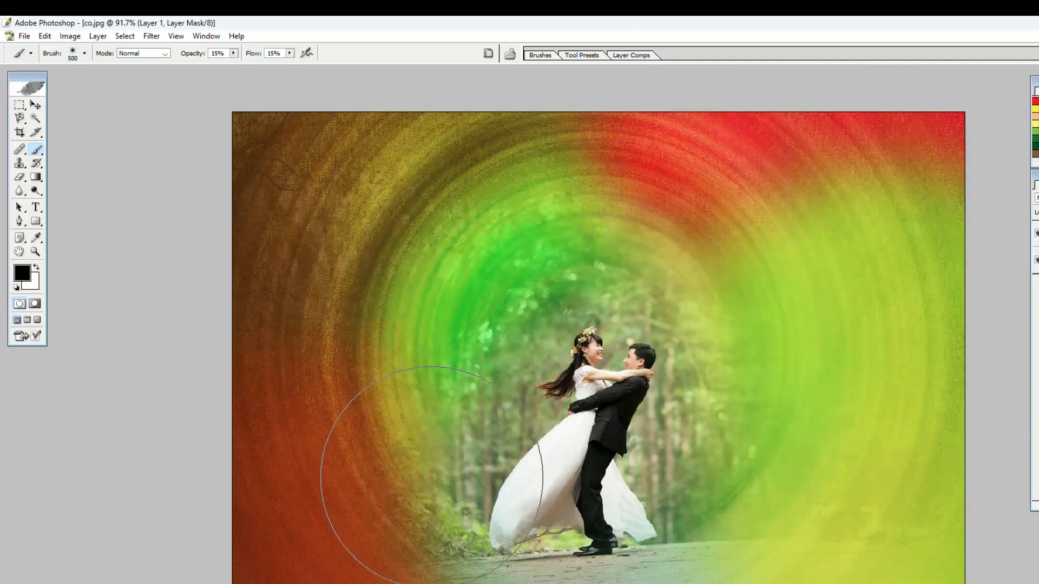
click(271, 535)
click(849, 543)
click(838, 572)
click(928, 332)
click(923, 206)
click(843, 181)
click(287, 179)
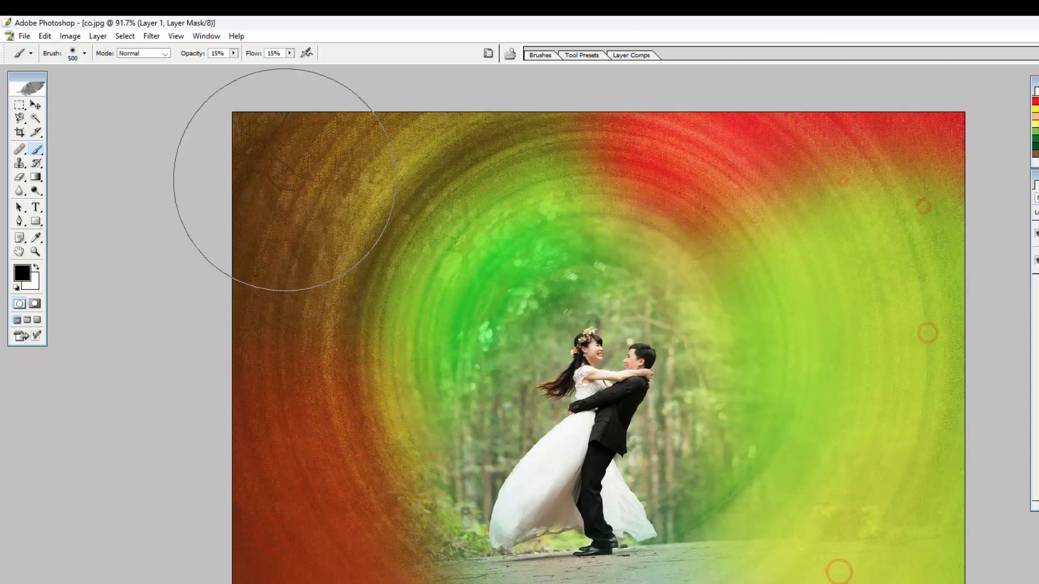
click(230, 280)
click(228, 351)
click(204, 470)
click(349, 488)
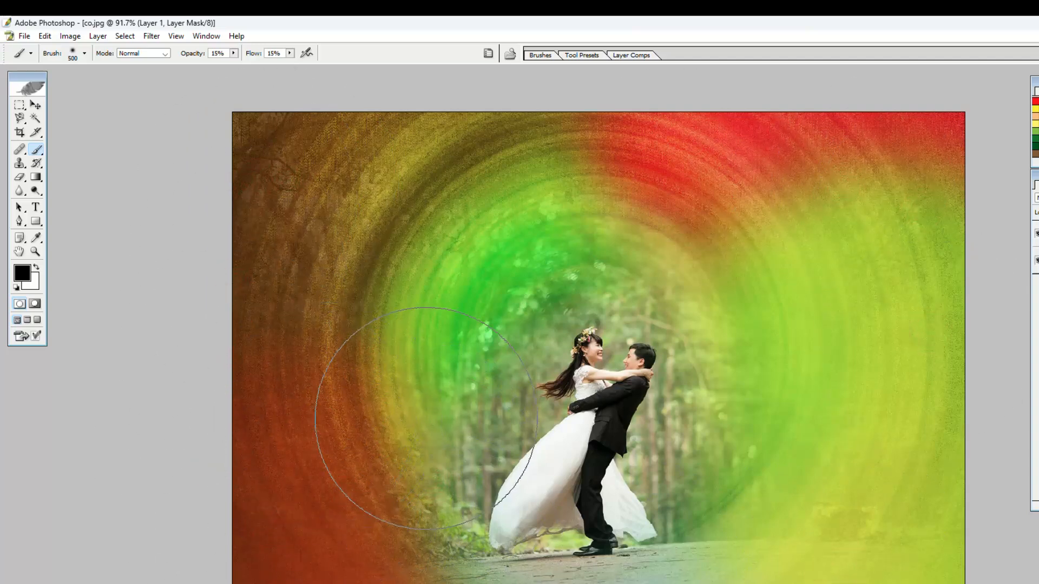
- Set the brush to 100% opacity and 100% flow
key(0)
click(289, 54)
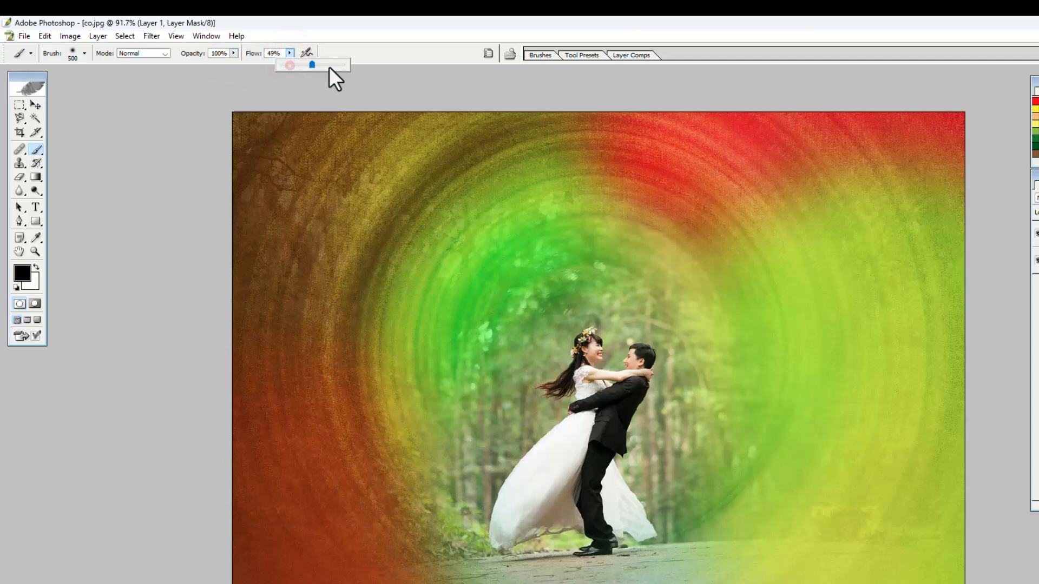
drag(312, 65, 346, 65)
- Paint black on the mask above and to the left of the couple to reveal the forest background
click(508, 255)
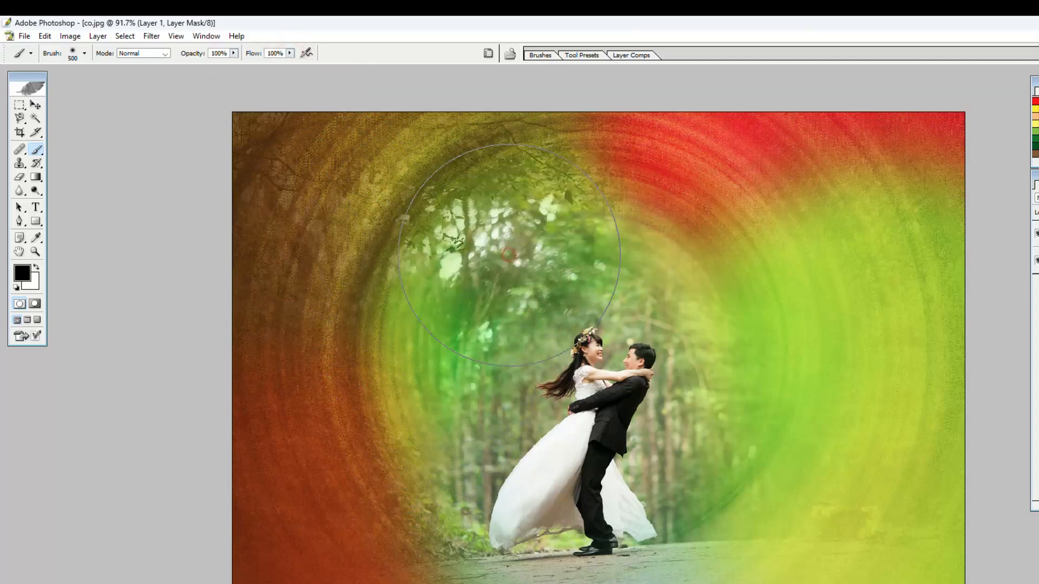
click(464, 273)
click(411, 323)
click(408, 353)
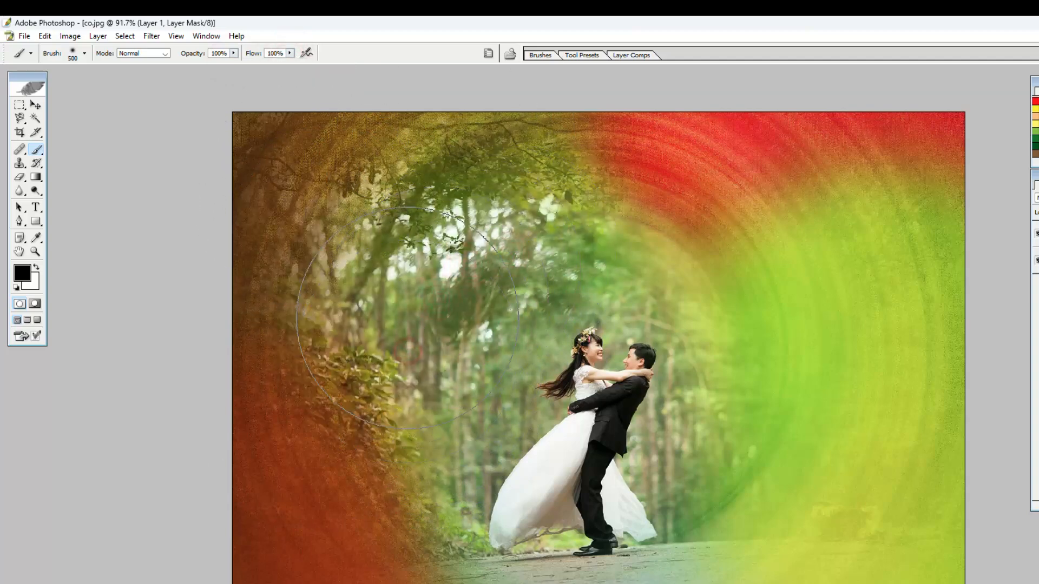
click(407, 301)
click(365, 263)
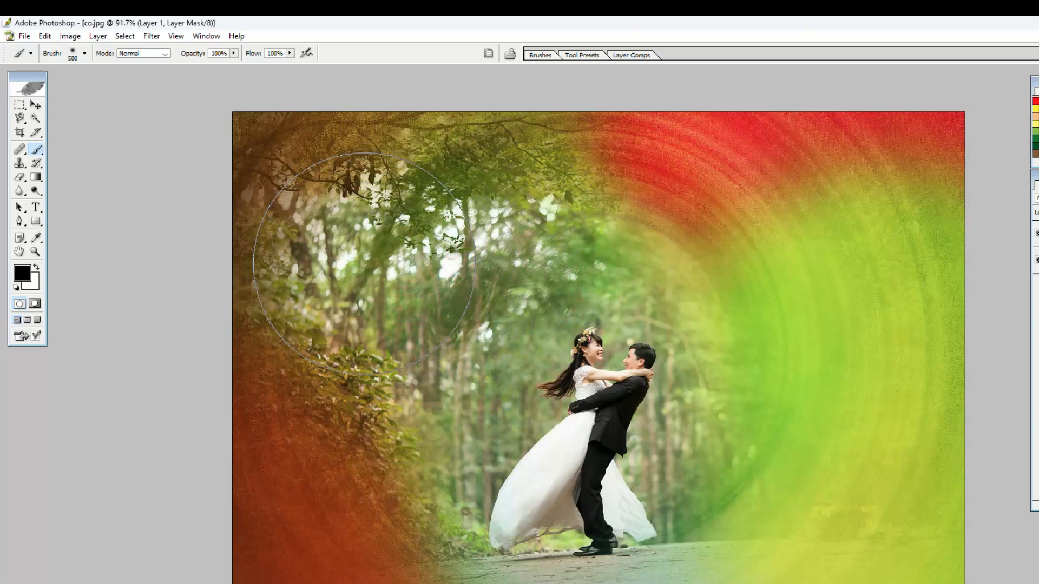
- Restore the swirl over the upper left and above the couple by painting white on the mask
key(x)
click(365, 264)
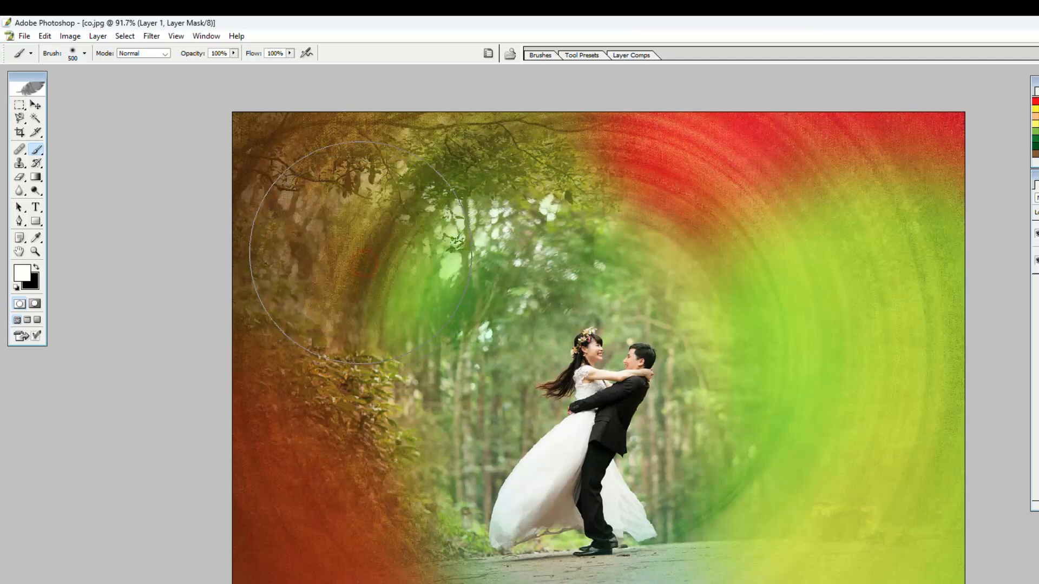
click(358, 240)
click(319, 232)
click(391, 209)
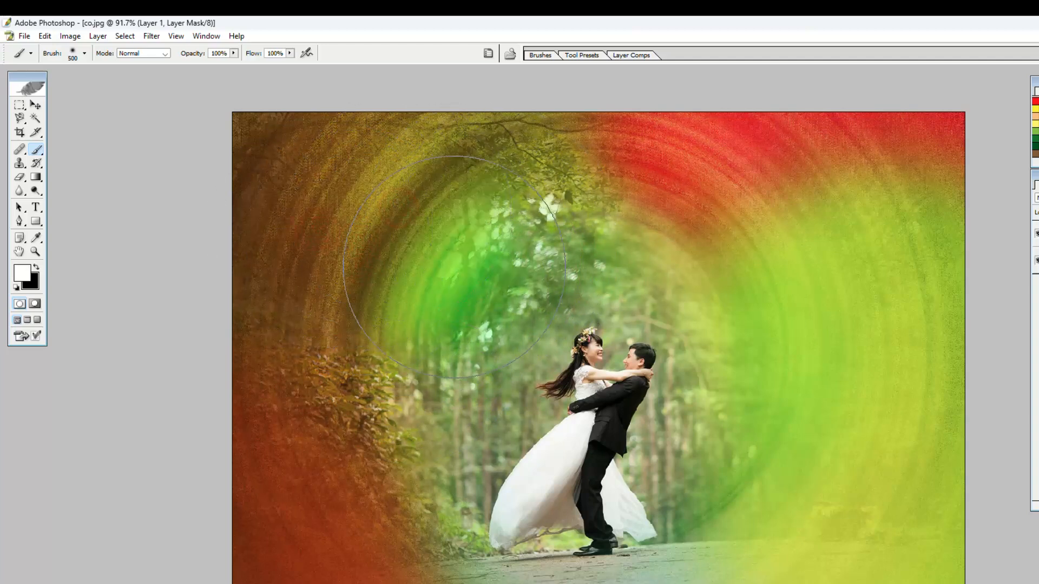
click(454, 267)
click(547, 210)
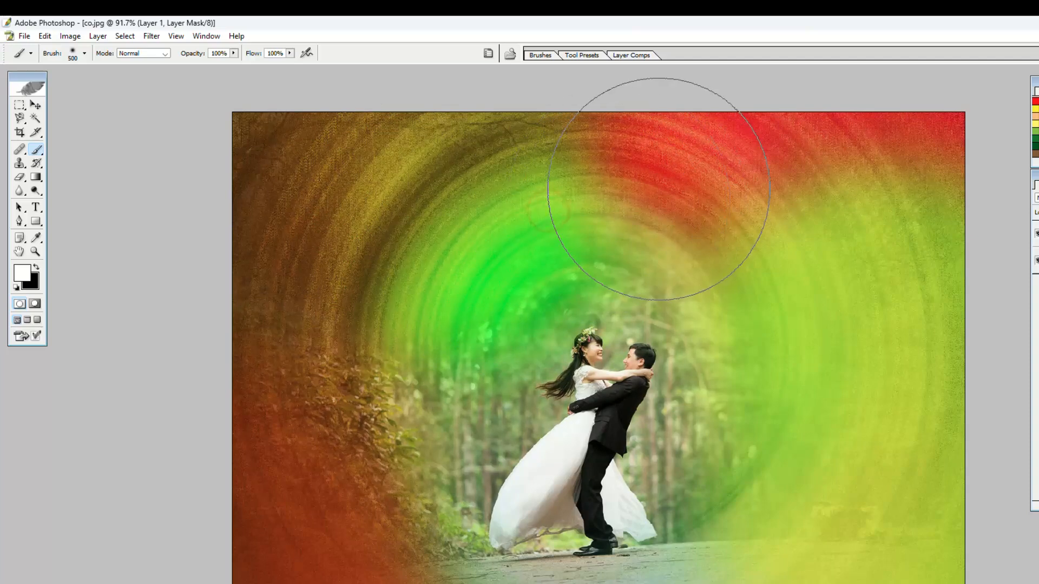
click(624, 223)
click(715, 245)
click(725, 290)
- Reduce the brush size to 300 and paint white on the mask to restore the swirl left of the couple
key(bracketleft)
key(bracketleft)
click(397, 368)
click(401, 431)
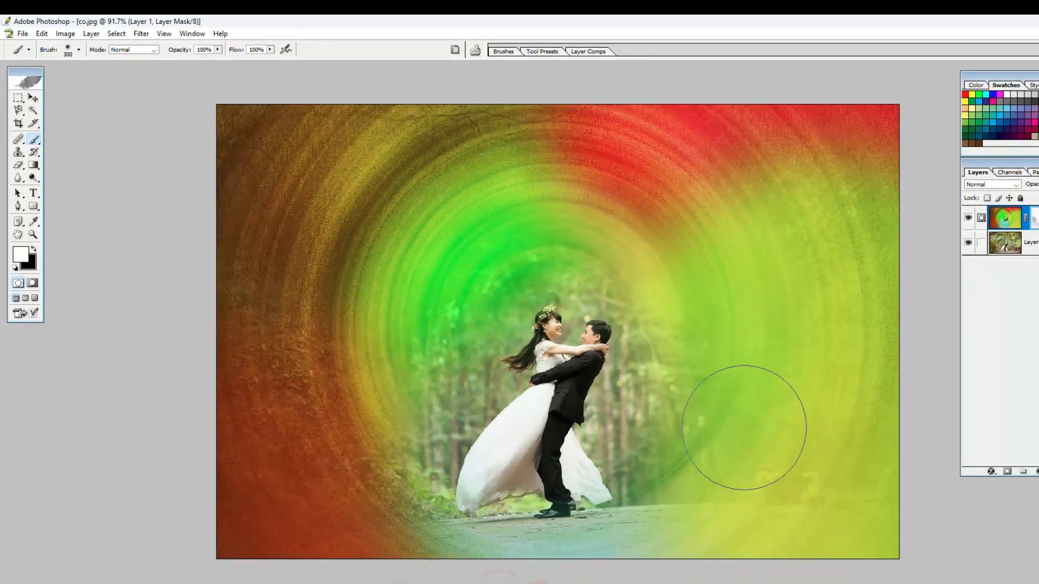
scroll(608, 335, up, 3)
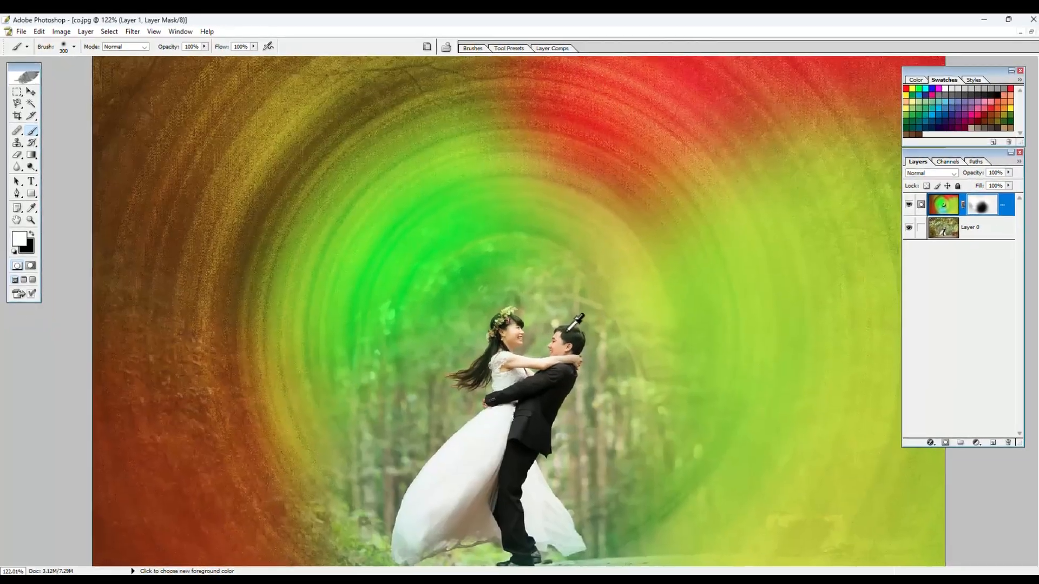
scroll(596, 327, down, 3)
scroll(91, 104, up, 1)
key(v)
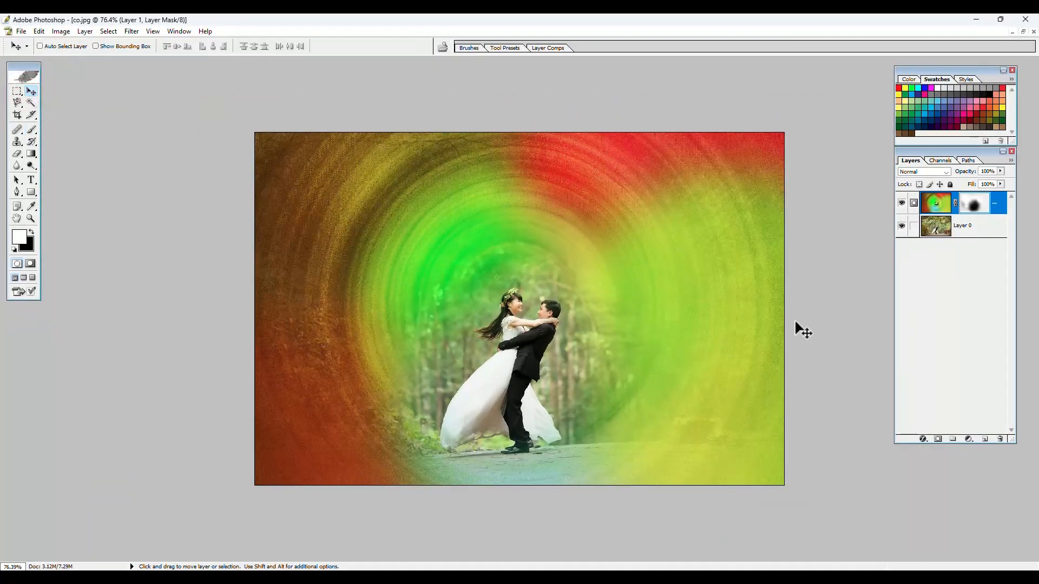